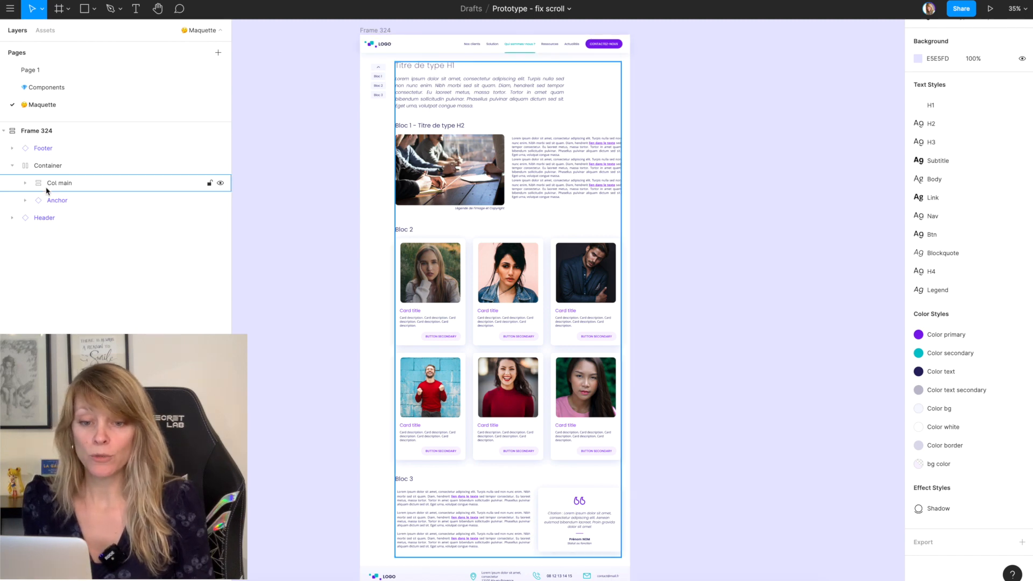
Step: Wrap the whole page frame, Frame 324, in a new parent frame
left_click(66, 219)
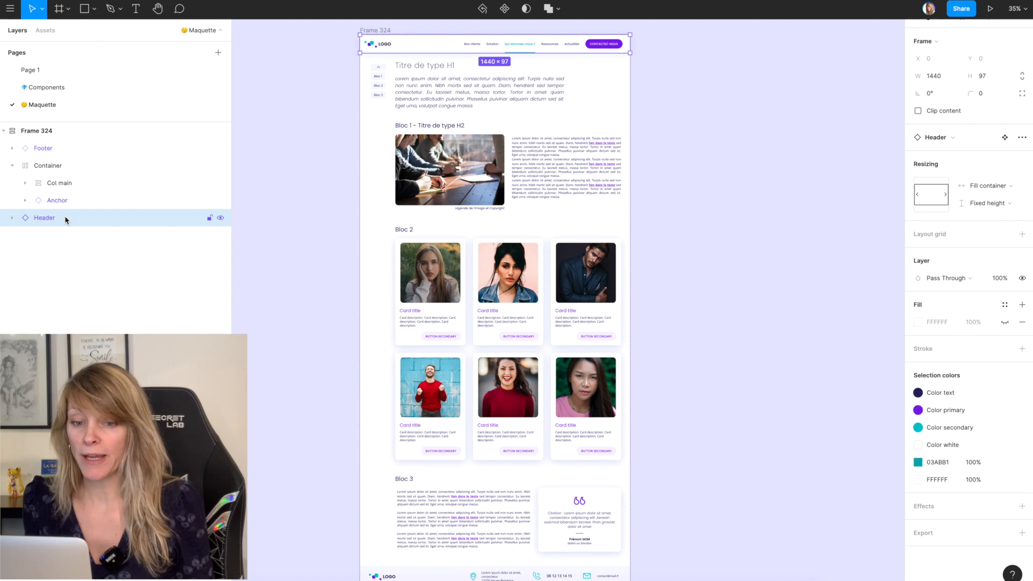
scroll(428, 83, "up", 5)
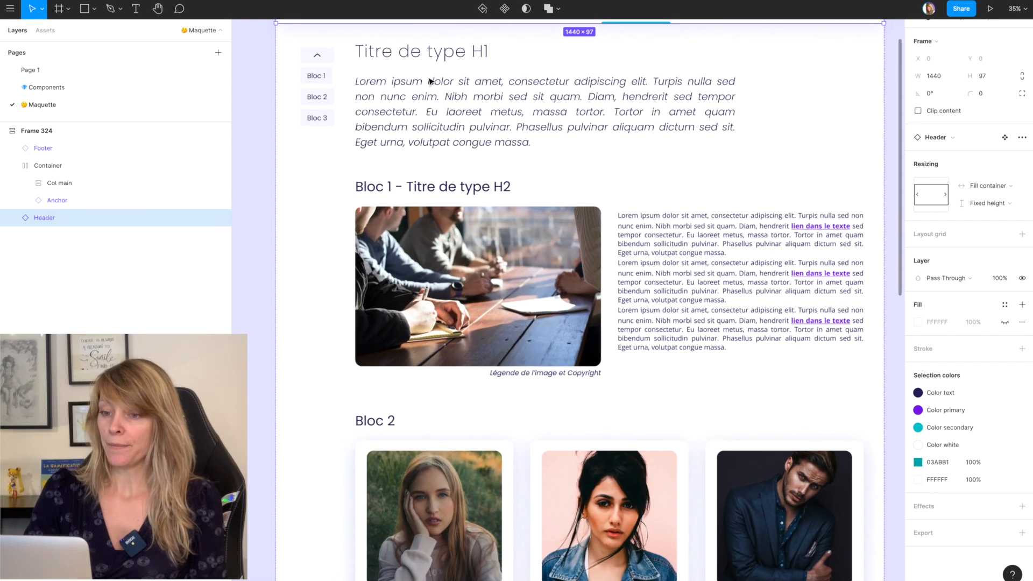
scroll(429, 82, "up", 2)
scroll(429, 82, "right", 1)
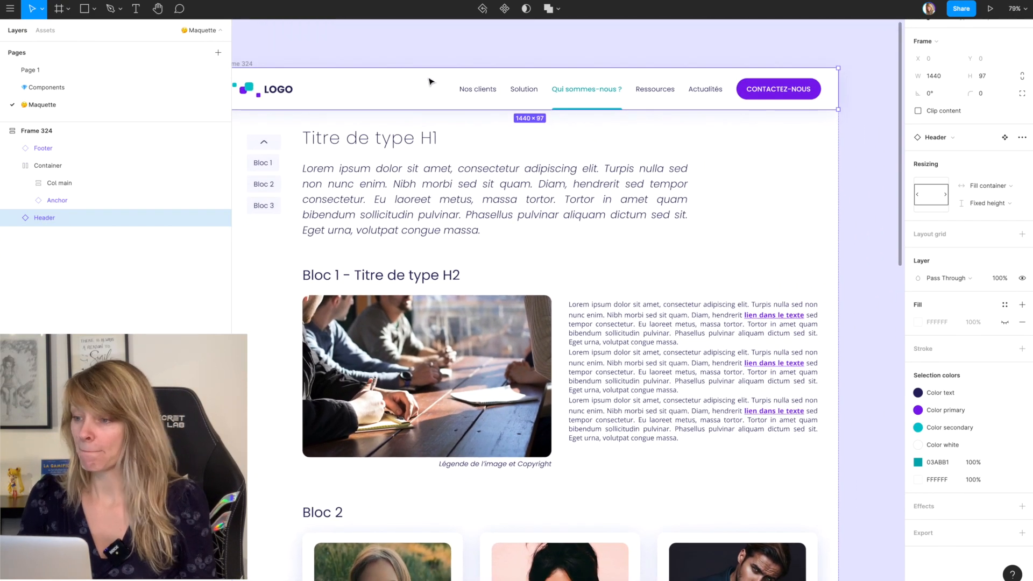
scroll(485, 116, "left", 2)
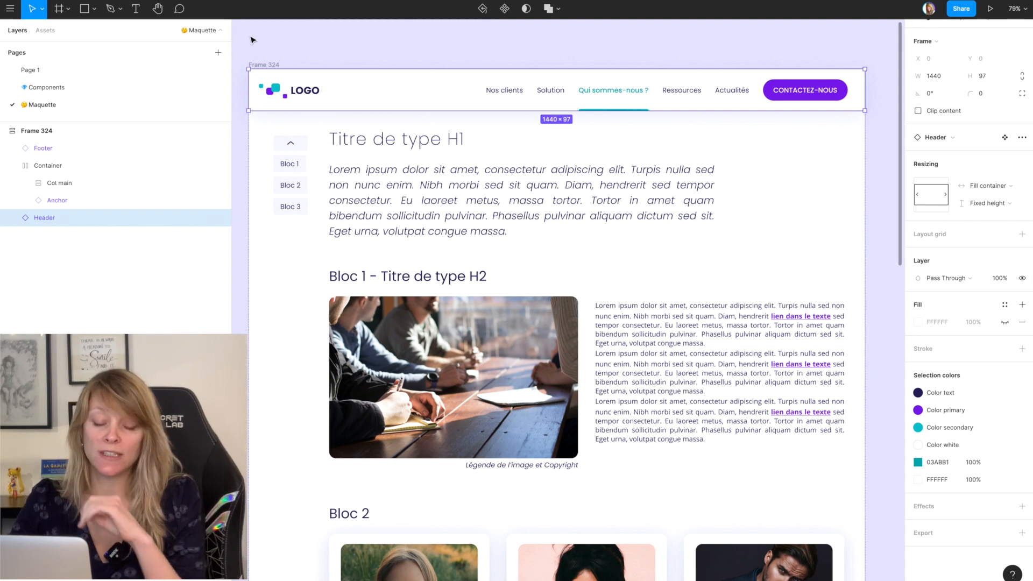
left_click(58, 133)
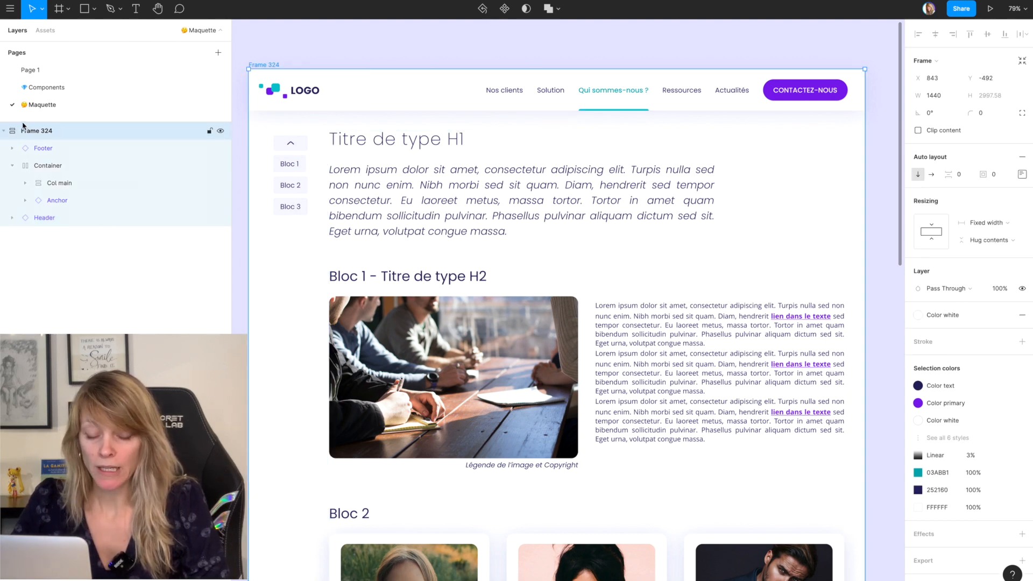
right_click(84, 132)
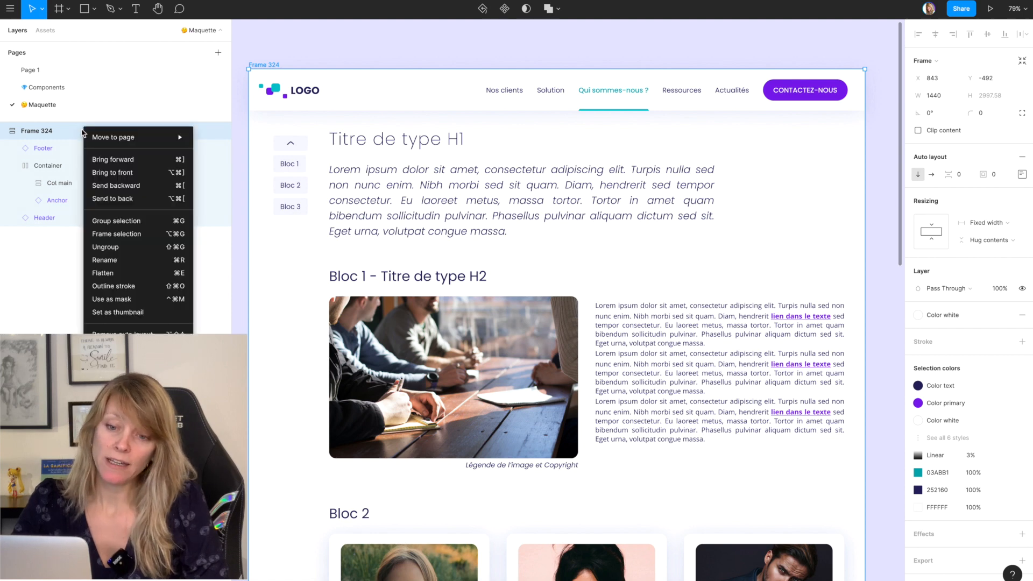
left_click(101, 239)
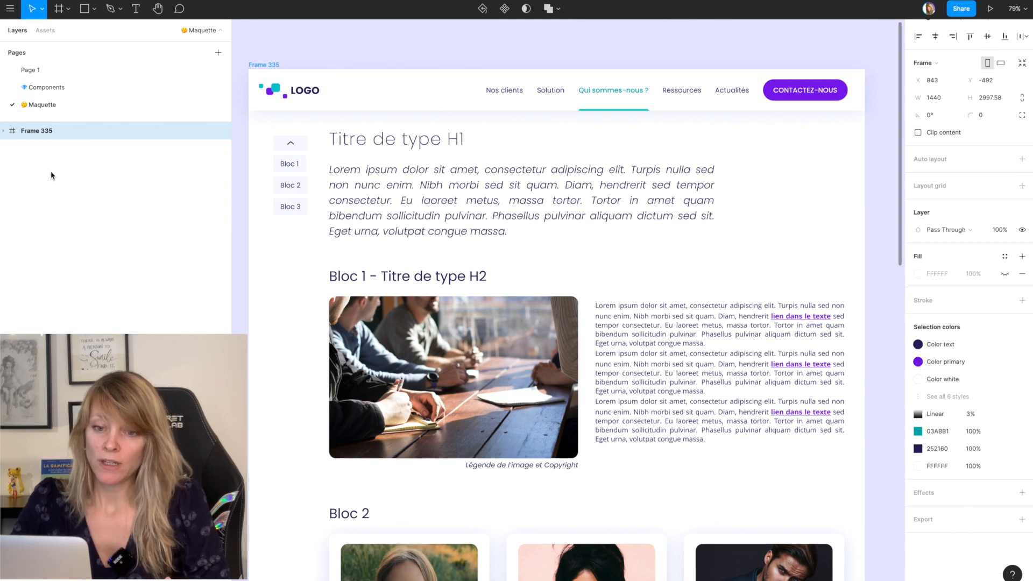
Step: Move the Header layer out of Frame 324 to sit directly in the outer frame, above Frame 324
left_click(4, 132)
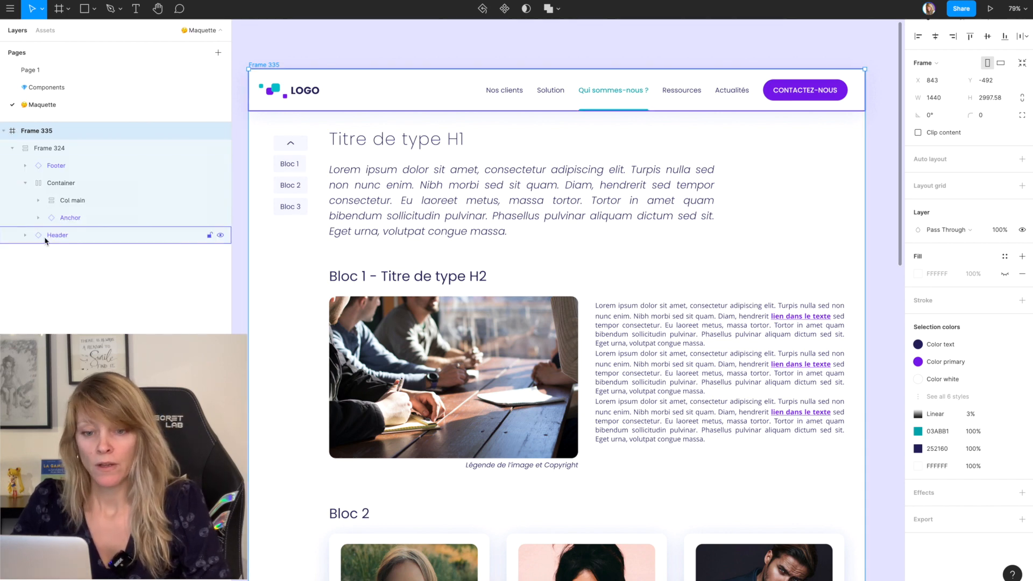
left_click(75, 238)
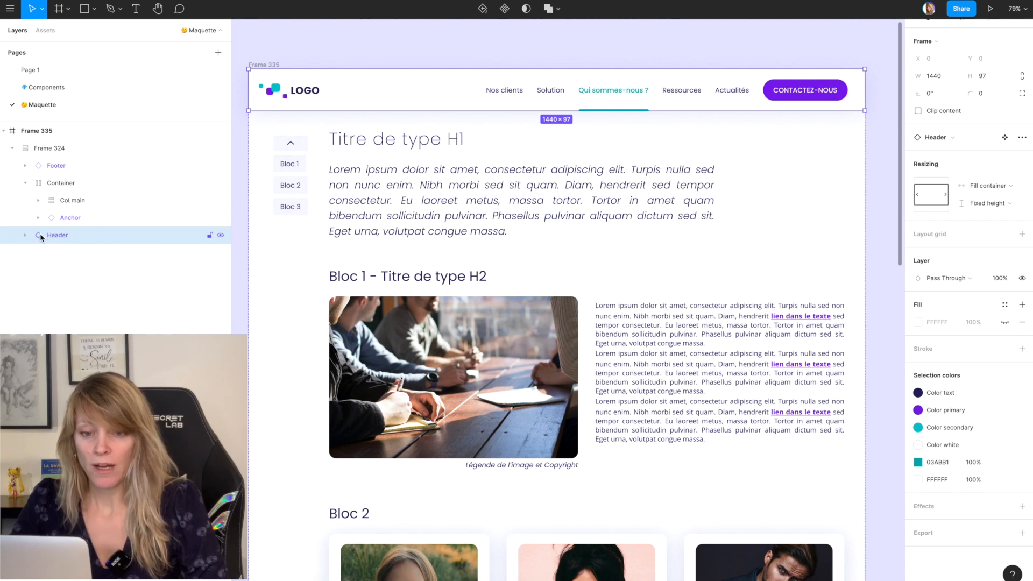
left_click_drag(40, 237, 24, 144)
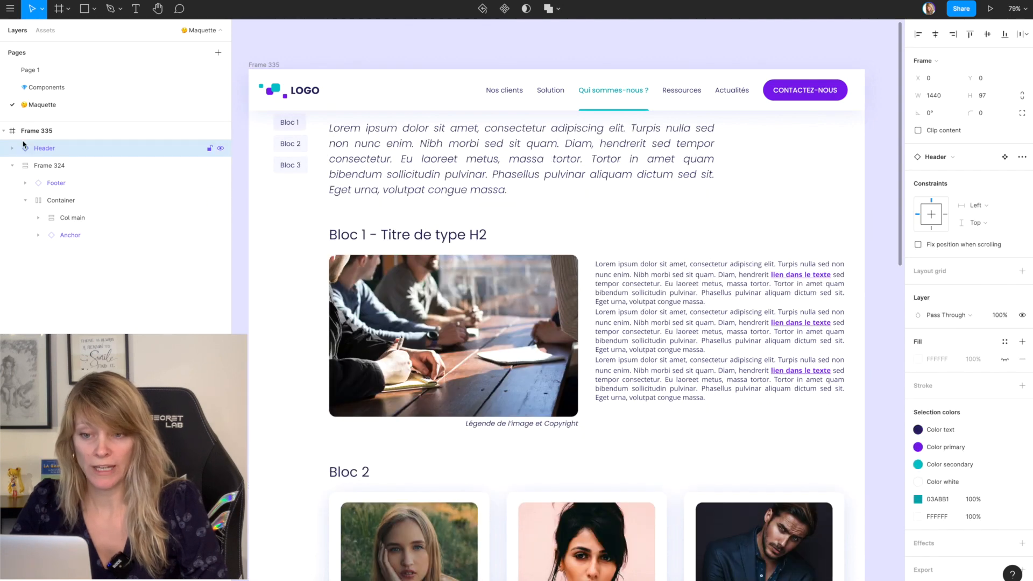
Step: Move Frame 324 down to Y 97 so its content starts exactly at the header's lower edge
left_click(66, 169)
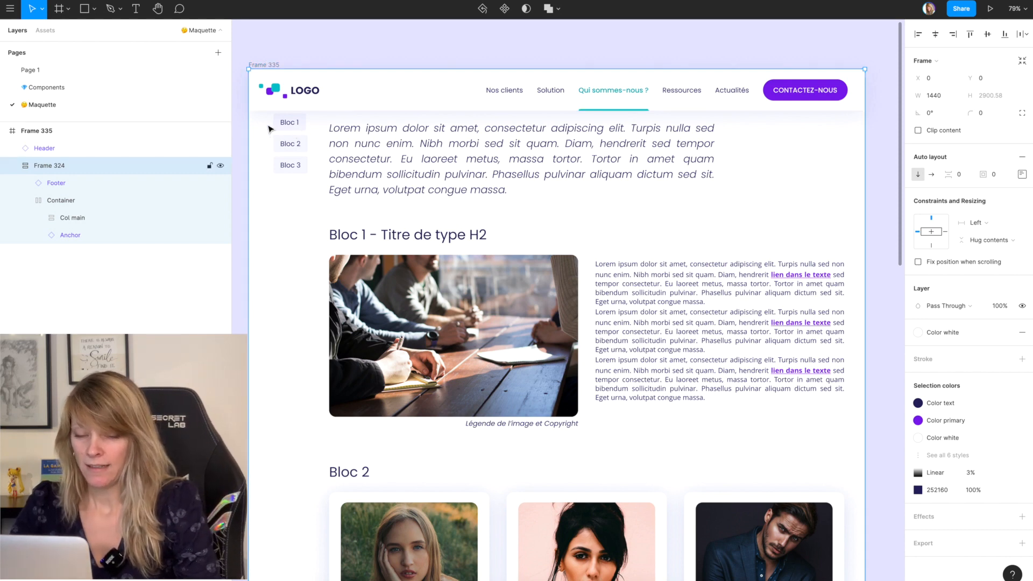
left_click_drag(271, 129, 270, 164)
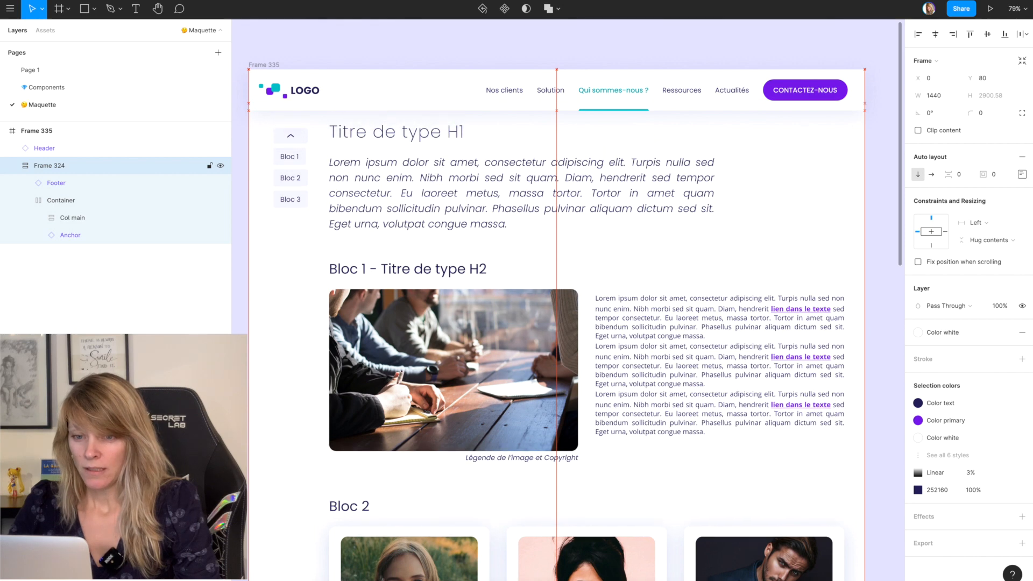
key("shift+Down")
key("shift+Down")
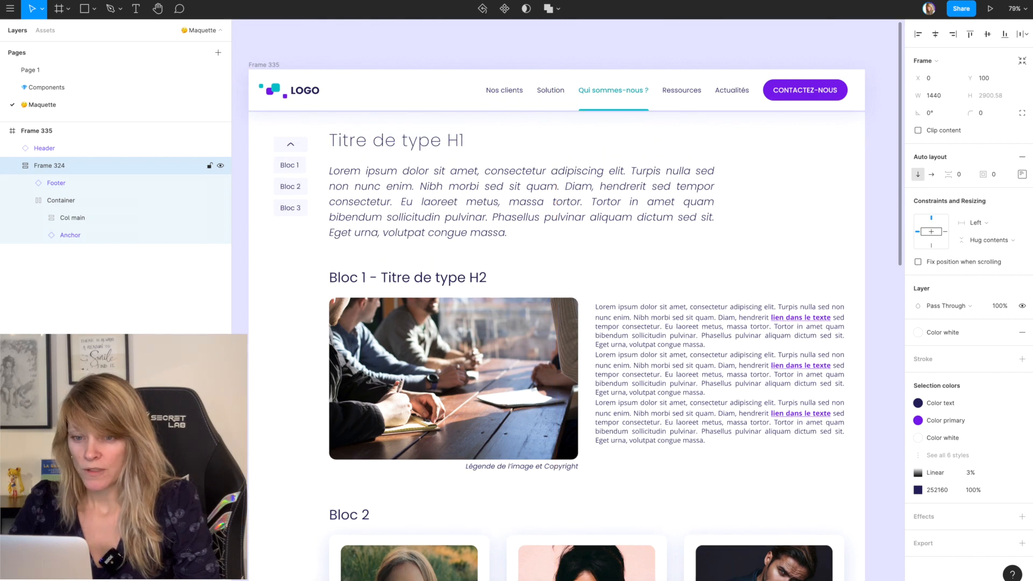
key("Up")
key("Up")
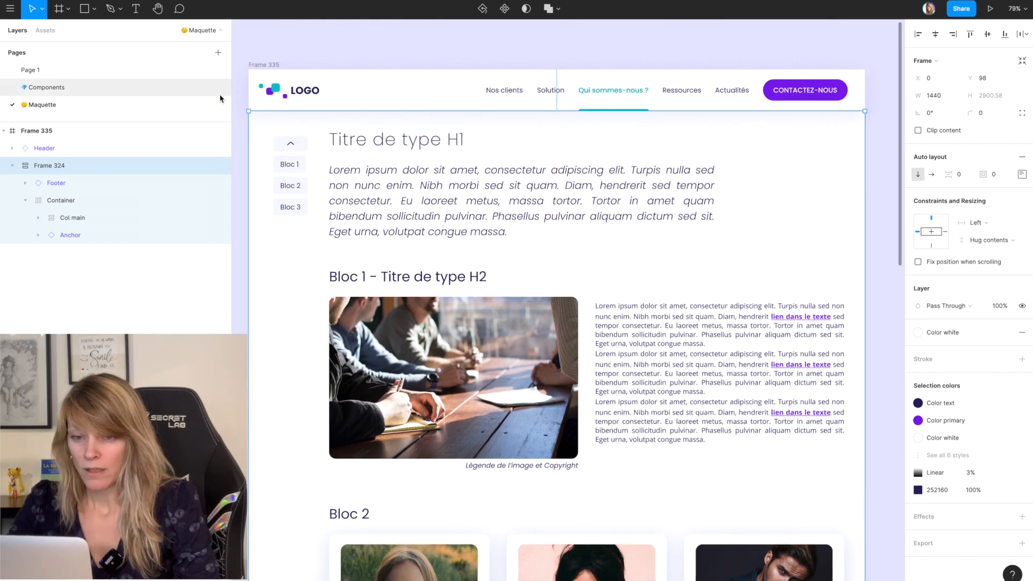
scroll(245, 100, "up", 10)
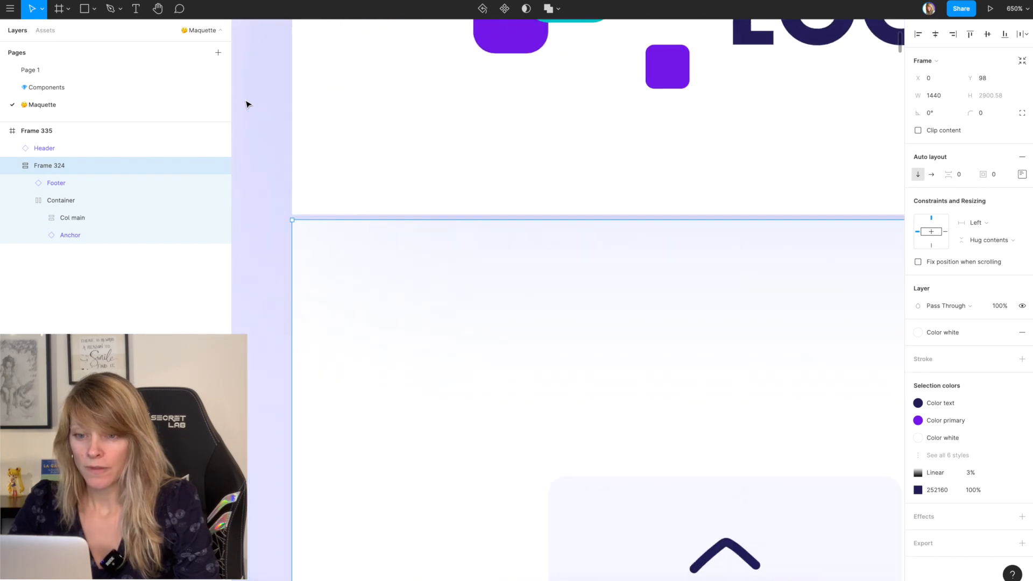
scroll(245, 103, "up", 4)
key("Up")
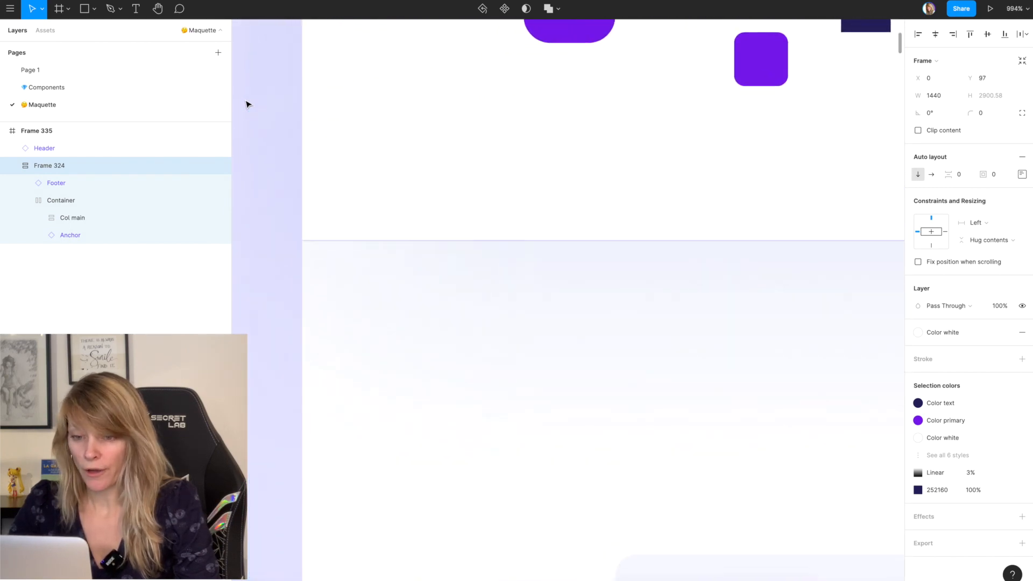
left_click(282, 198)
scroll(282, 198, "down", 5)
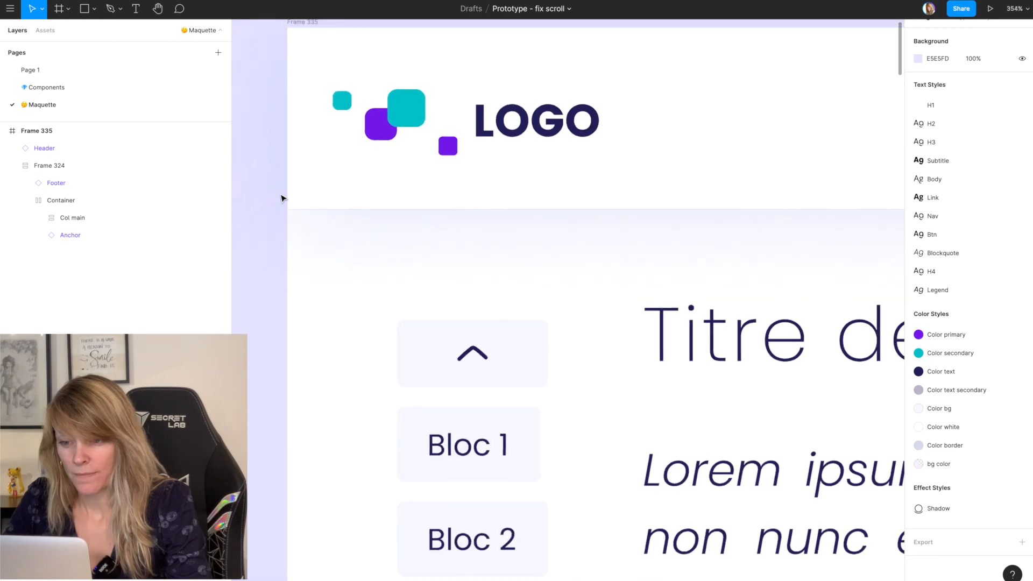
scroll(281, 199, "down", 8)
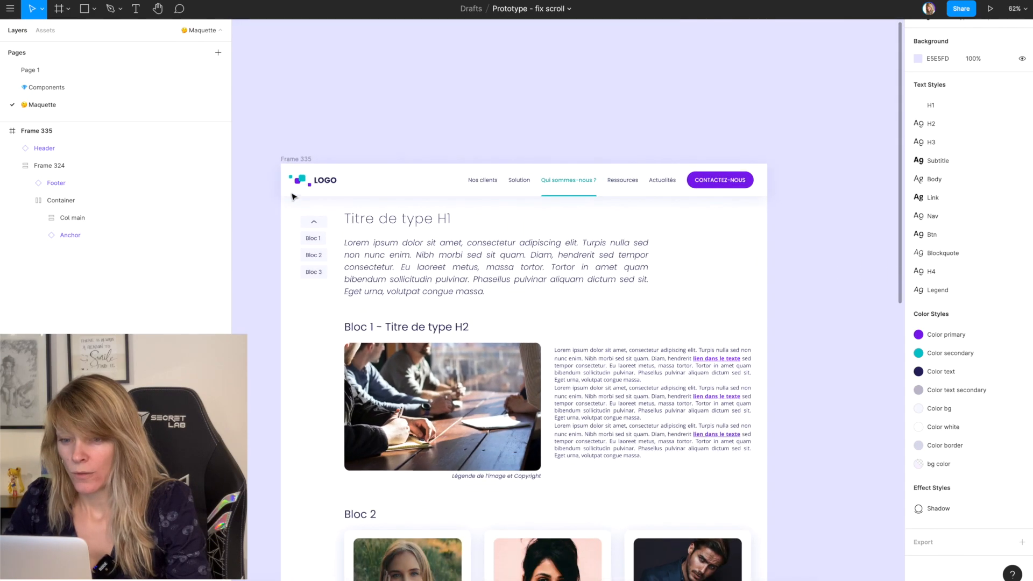
Step: Fix the Header's position when scrolling
left_click(324, 185)
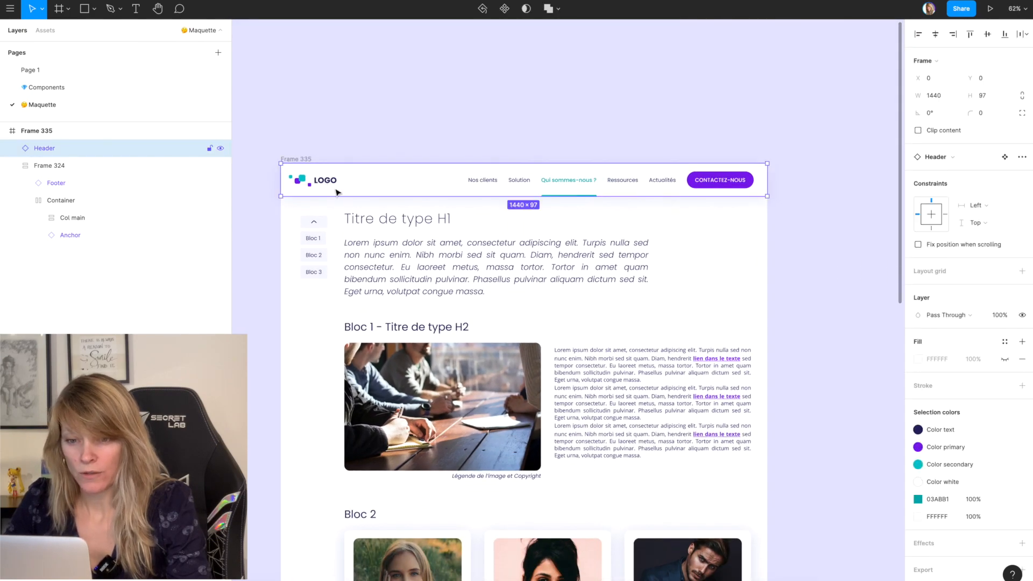
left_click(354, 224)
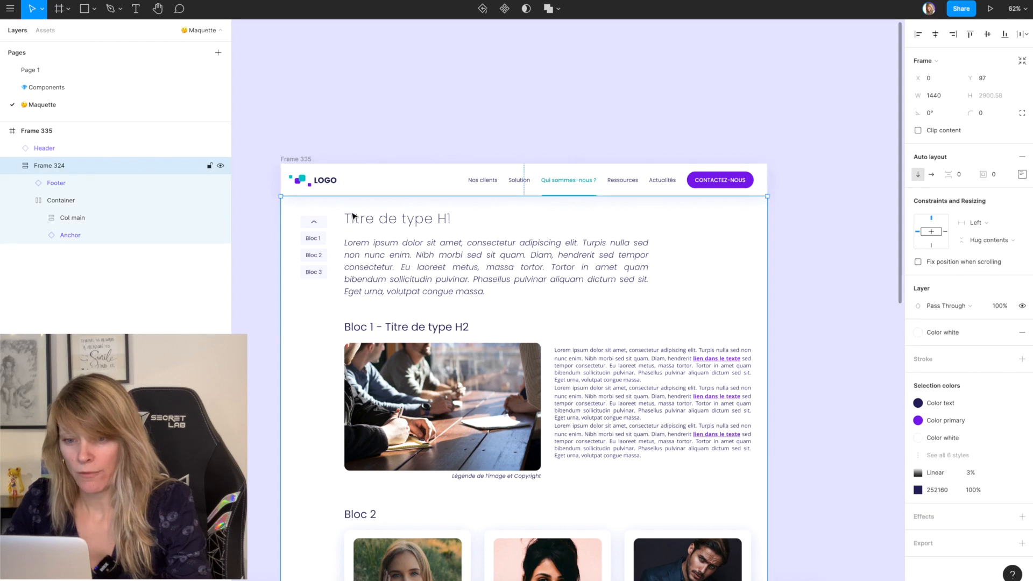
left_click(393, 182)
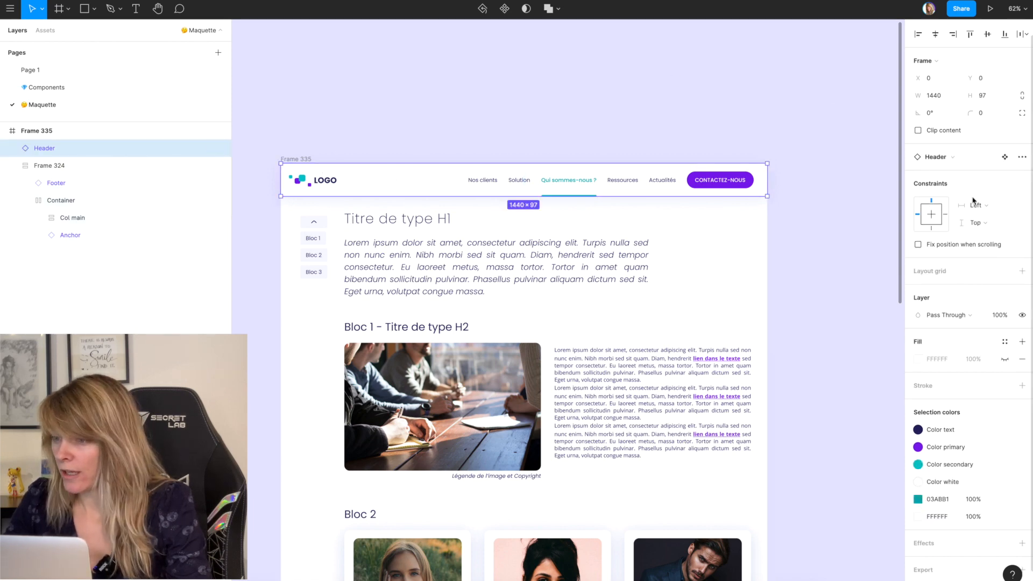
left_click(918, 244)
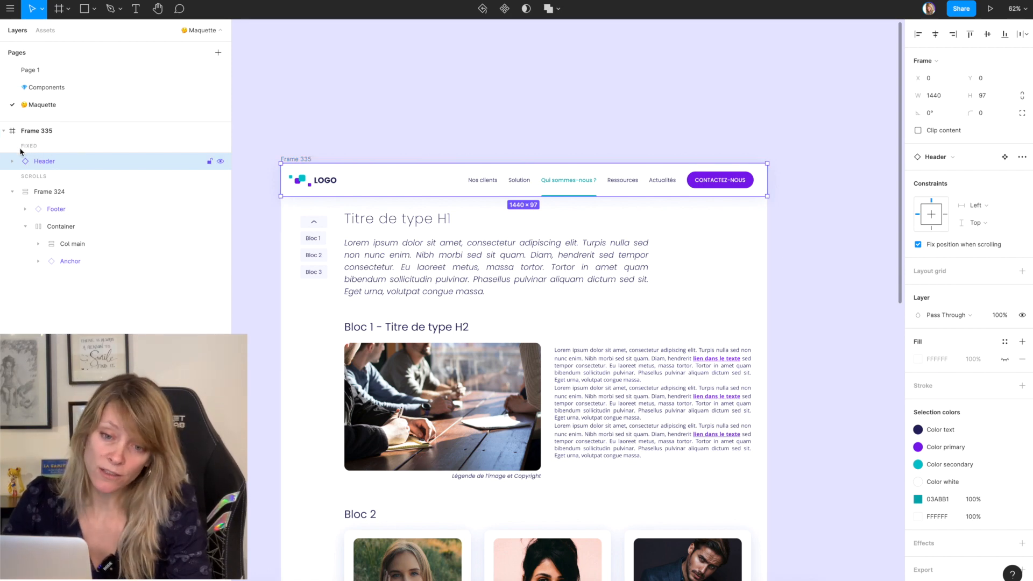
left_click(30, 181)
left_click(40, 157)
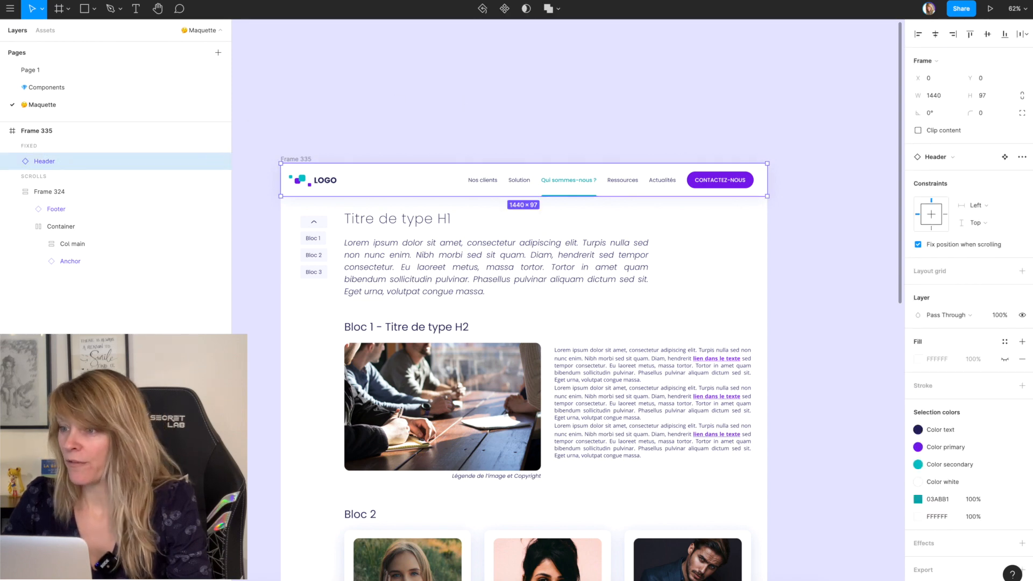
Step: Present the prototype, scroll through the page to check the header's behaviour, and return to the design file
left_click(991, 11)
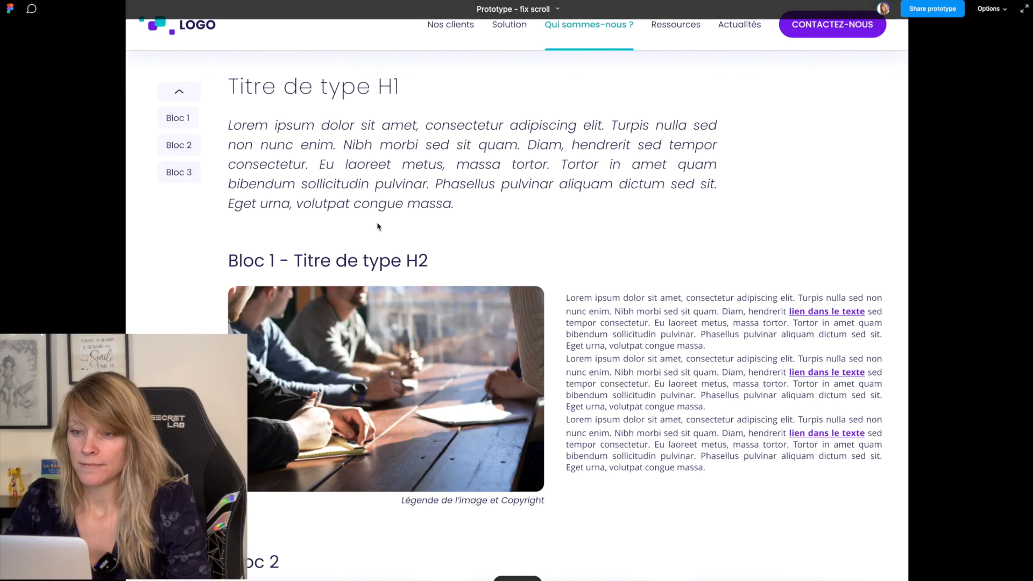
scroll(377, 226, "down", 1)
scroll(378, 226, "down", 5)
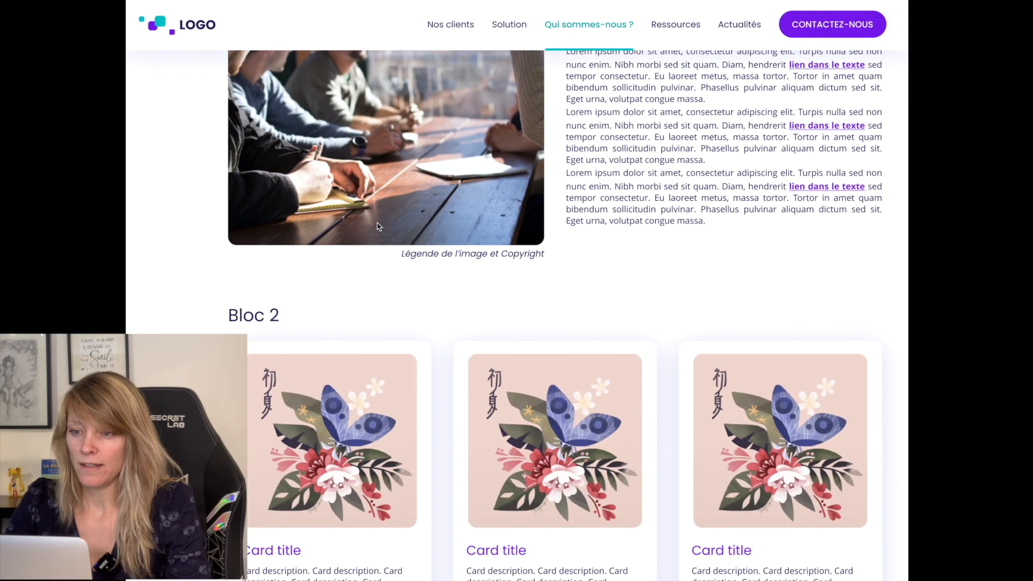
scroll(378, 226, "down", 10)
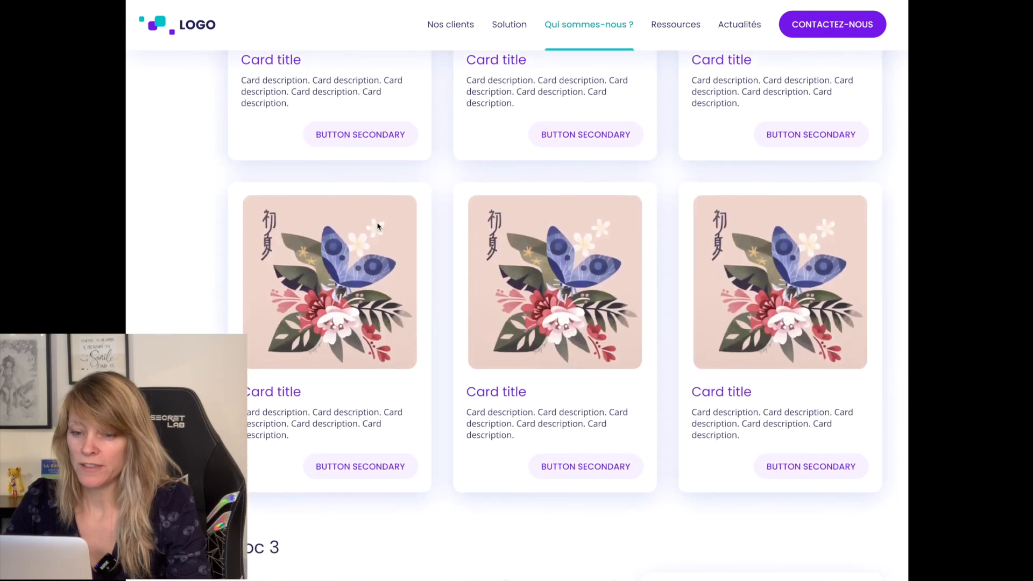
scroll(377, 226, "down", 2)
scroll(377, 226, "up", 17)
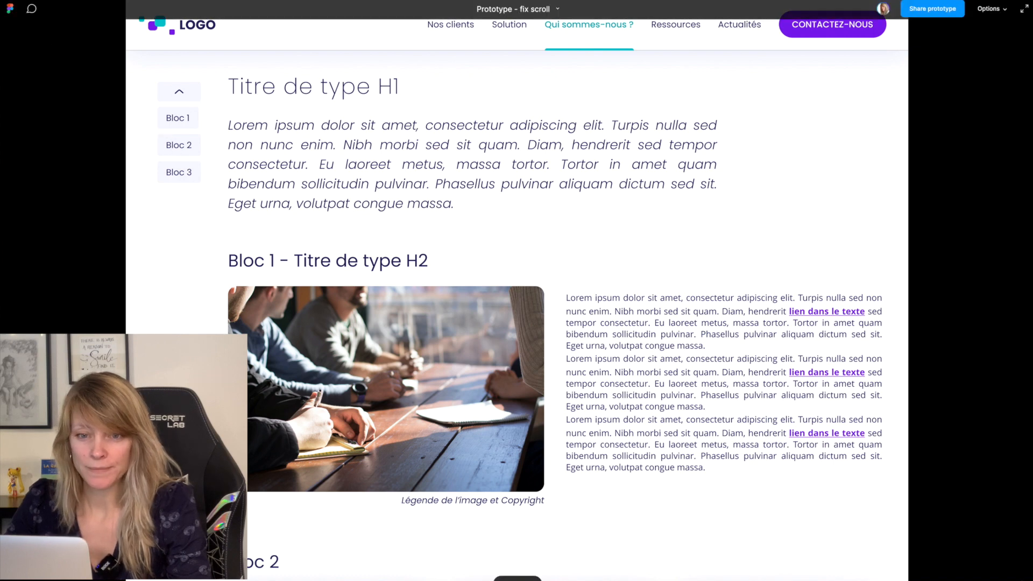
left_click(58, 1)
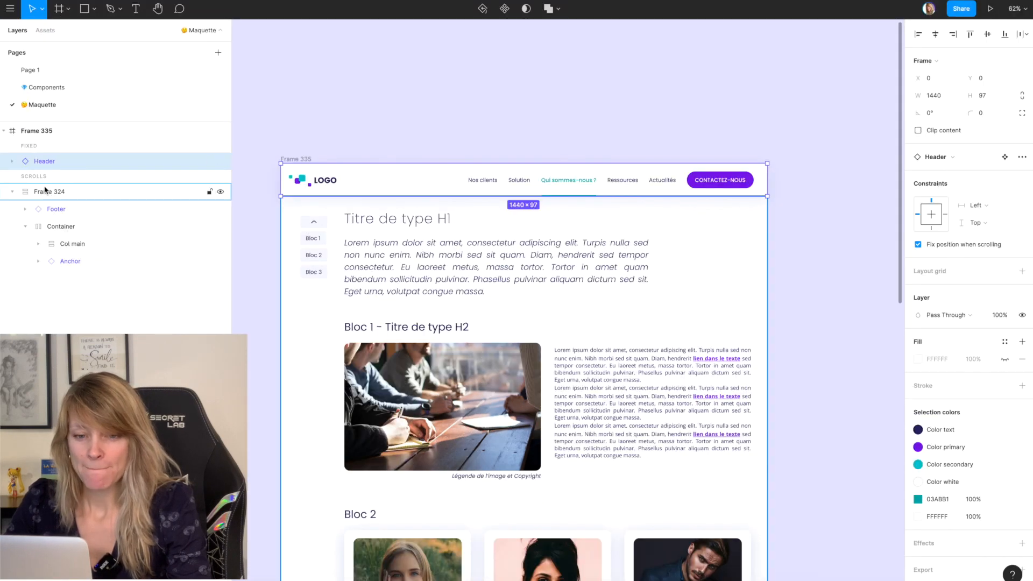
Step: Move the Anchor component out of Container into the outer frame's fixed layers, just below Header
left_click(69, 226)
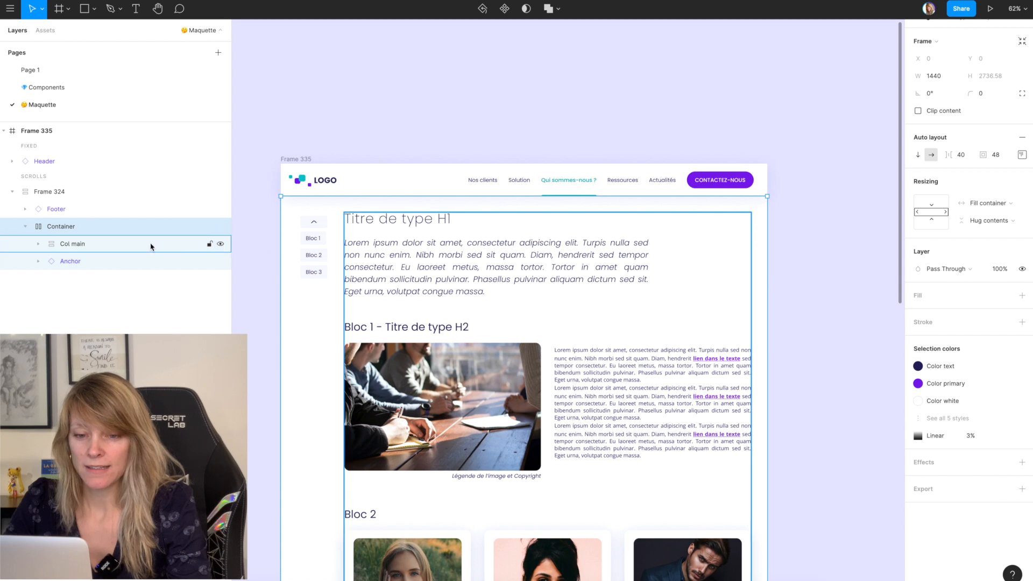
left_click(89, 267)
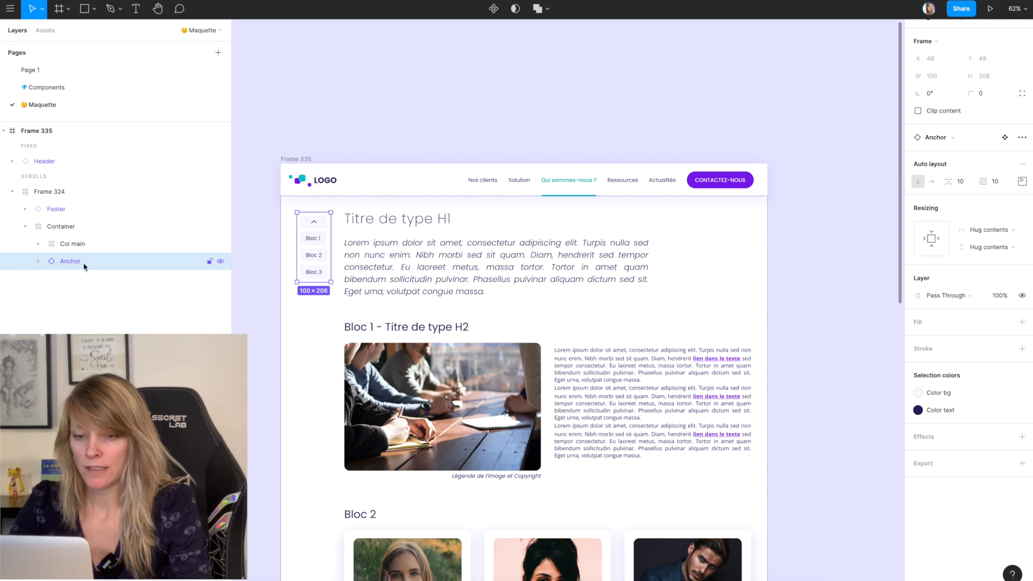
left_click_drag(90, 267, 61, 172)
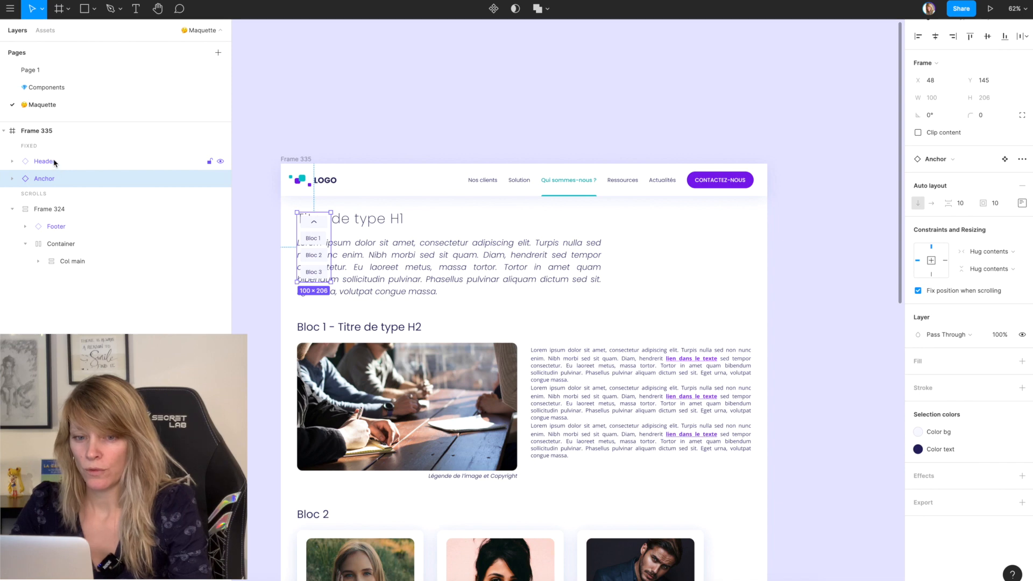
Step: Set the left padding of the Col main auto layout frame to 130 so its content clears the anchor menu
double_click(511, 268)
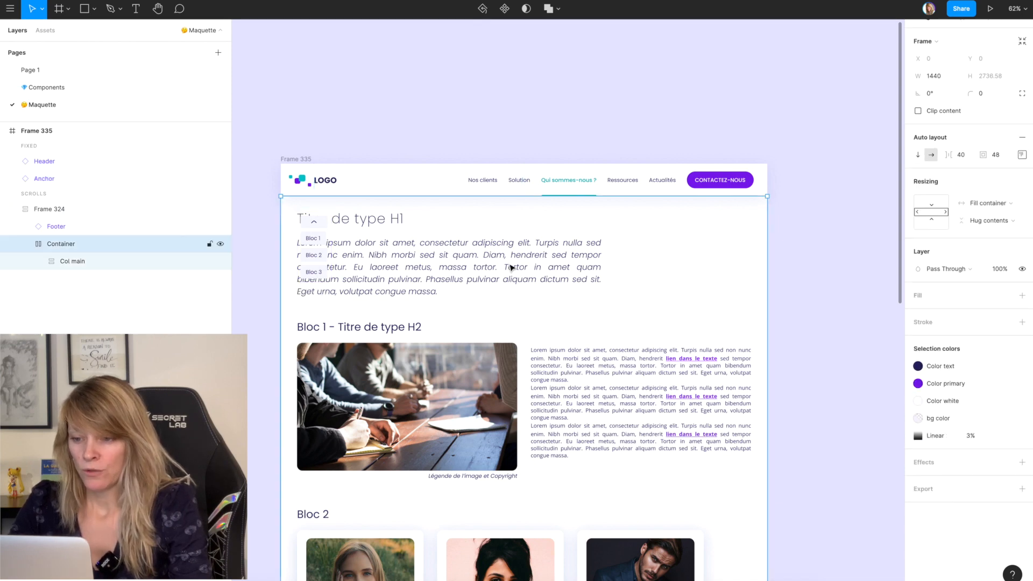
double_click(512, 268)
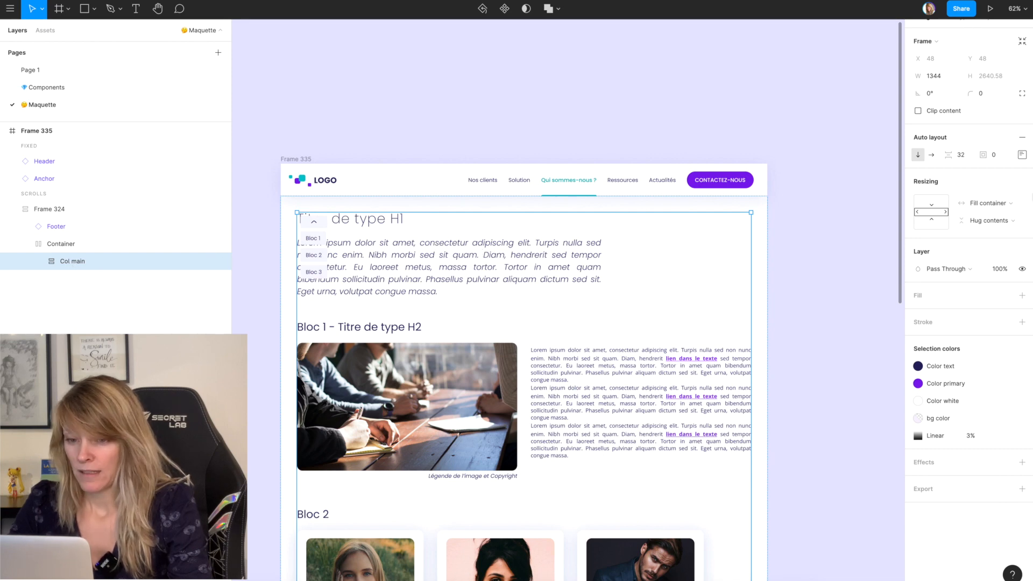
left_click(1022, 155)
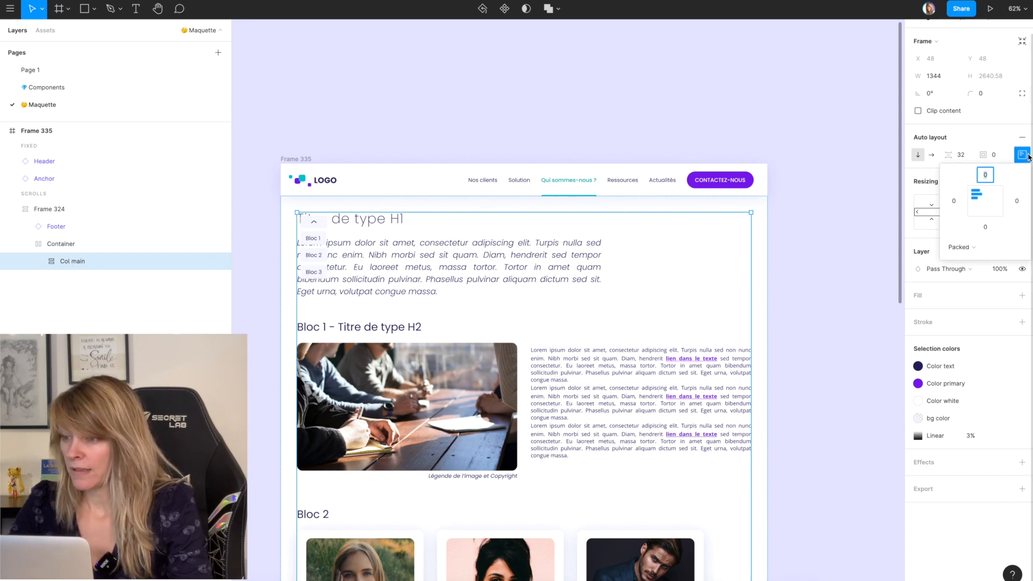
left_click(955, 201)
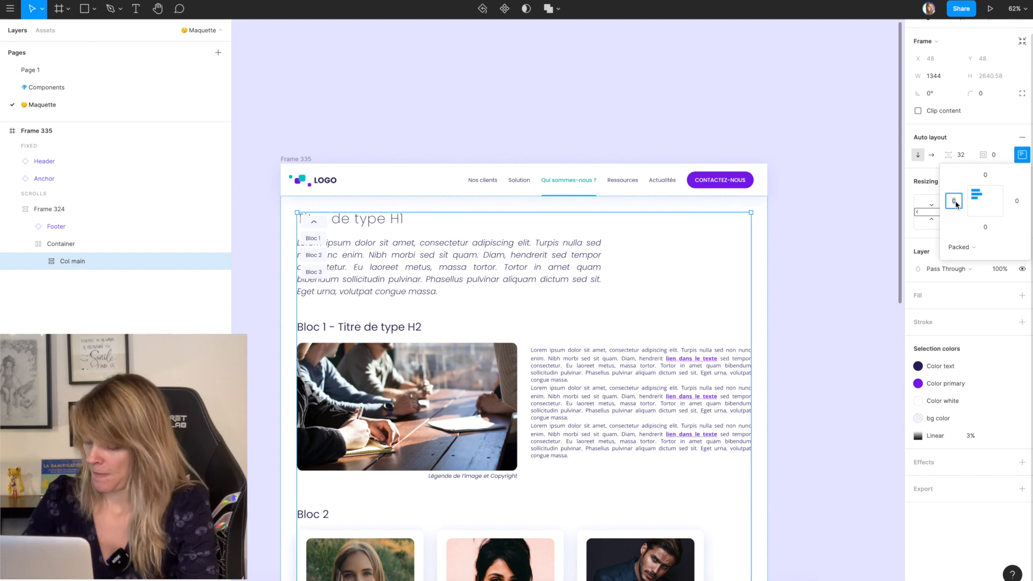
key("Return")
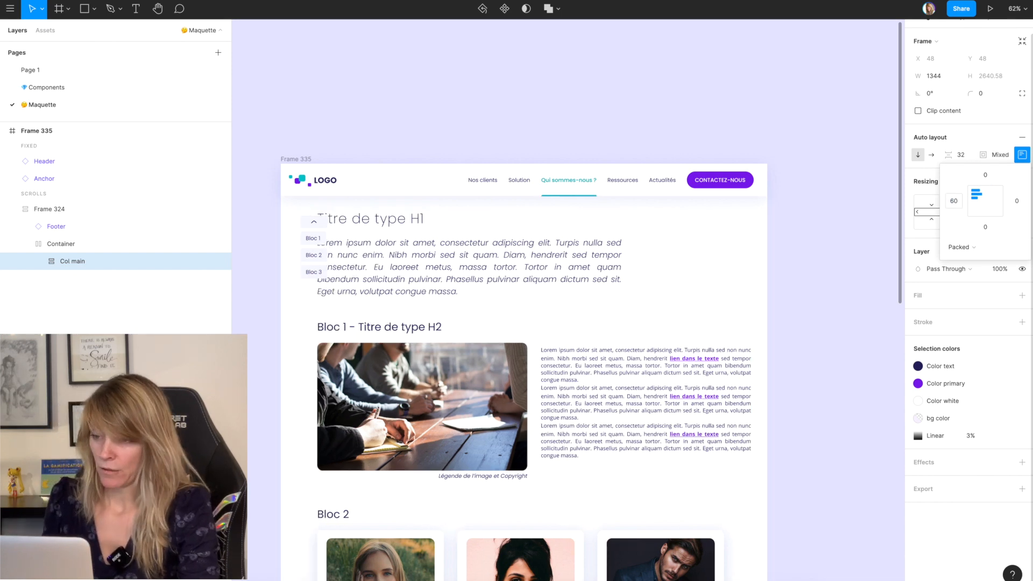
left_click(954, 201)
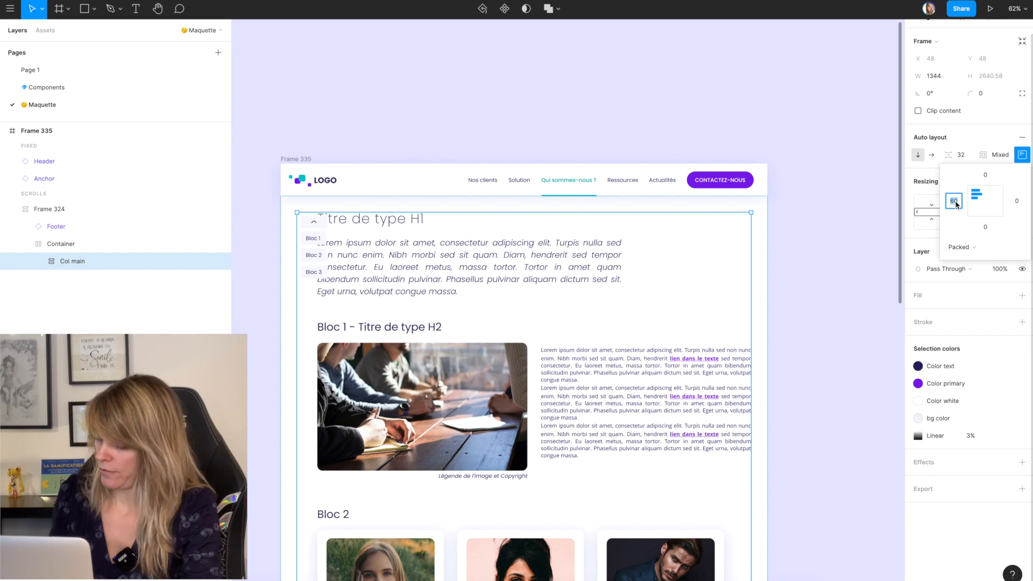
type("130")
key("Return")
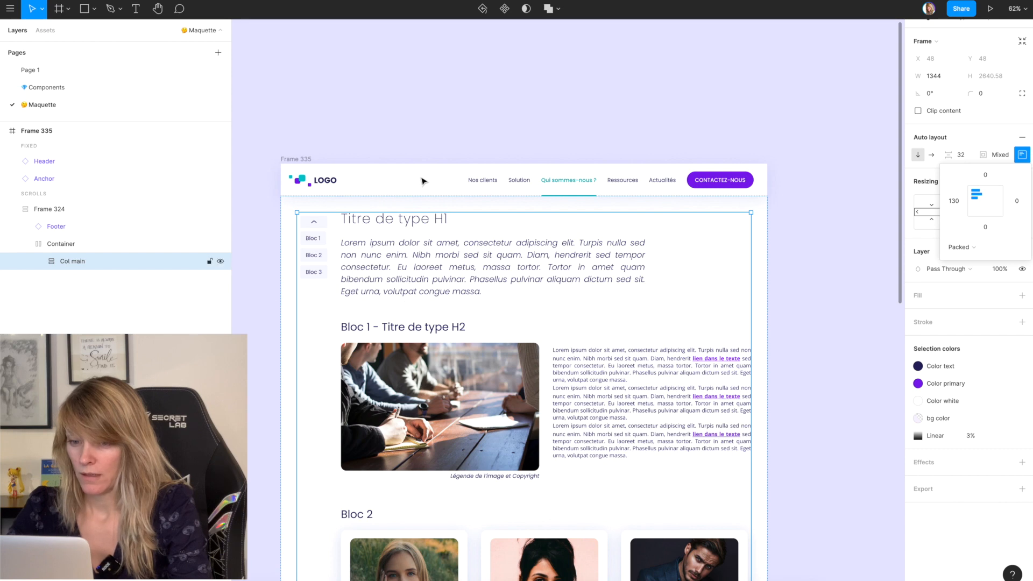
left_click(354, 100)
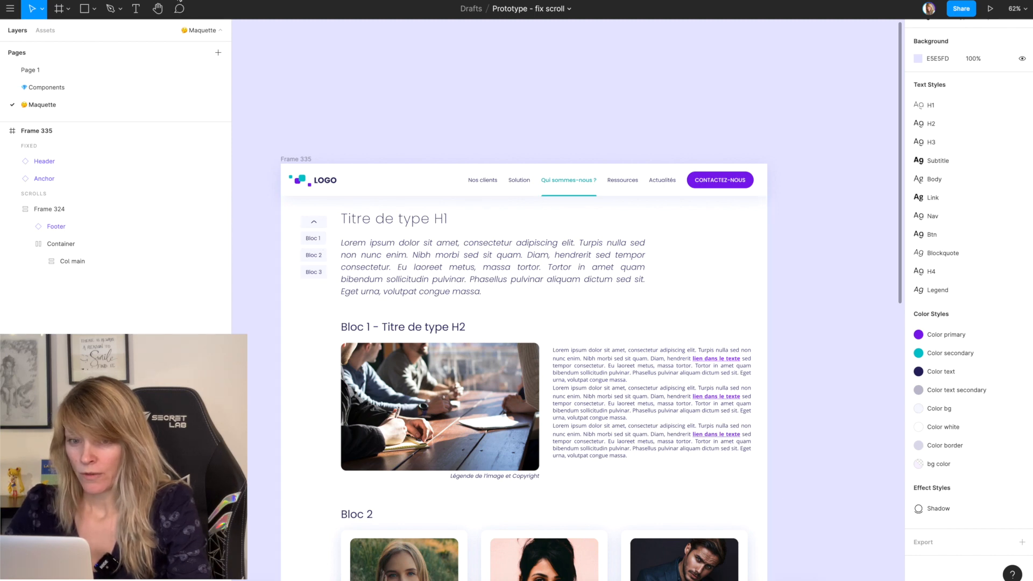
Step: Switch to the prototype preview, scroll the page down and back up to check the anchor menu's behaviour, and return to the design file
key("ctrl+Tab")
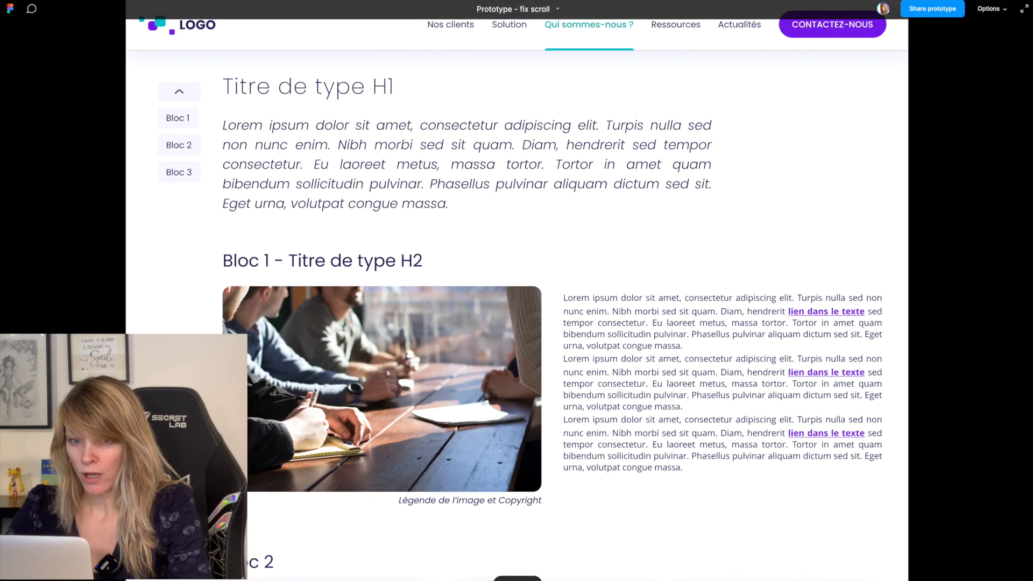
scroll(183, 244, "down", 9)
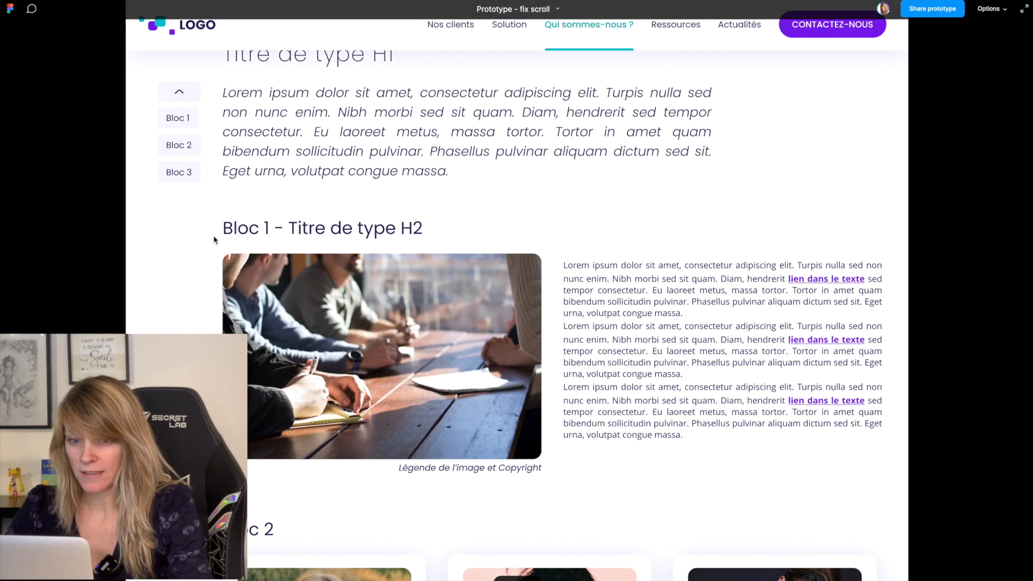
scroll(214, 239, "down", 10)
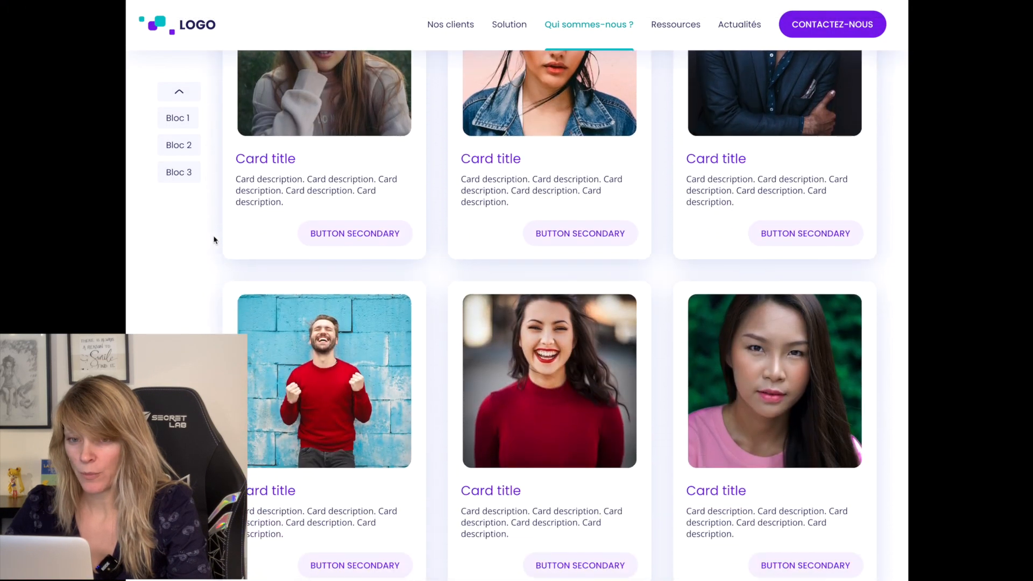
scroll(213, 240, "up", 1)
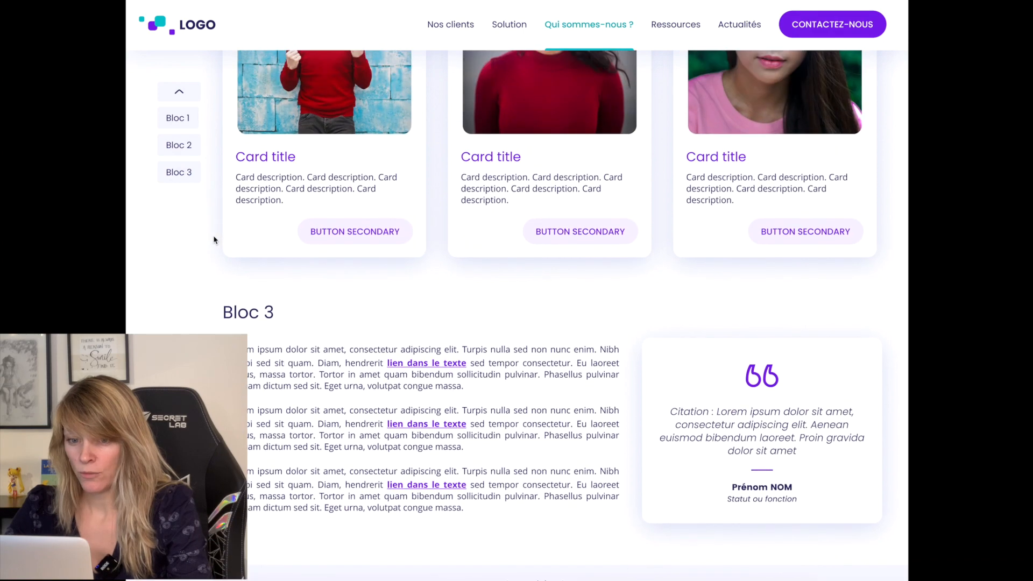
scroll(214, 239, "down", 1)
scroll(213, 240, "up", 18)
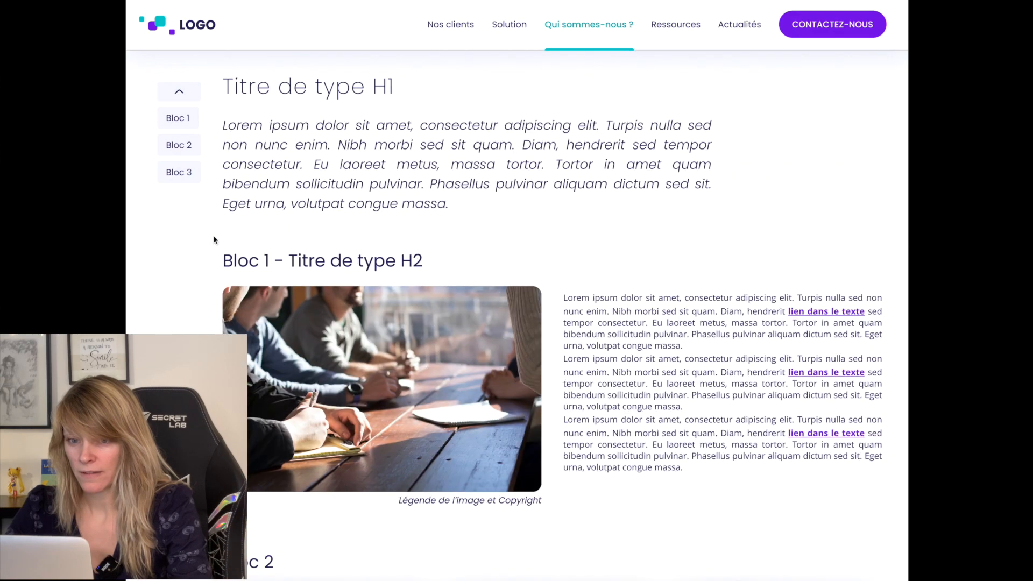
key("ctrl+shift+Tab")
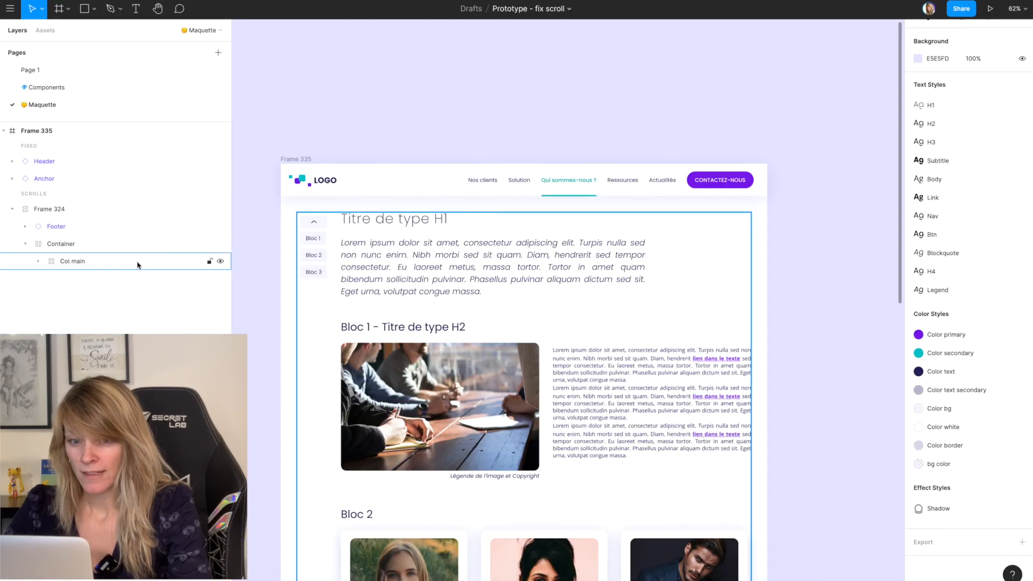
Step: Link the Bloc 1 item of the Anchor menu to the Bloc 1 section with an on-click Scroll to interaction
left_click(316, 239)
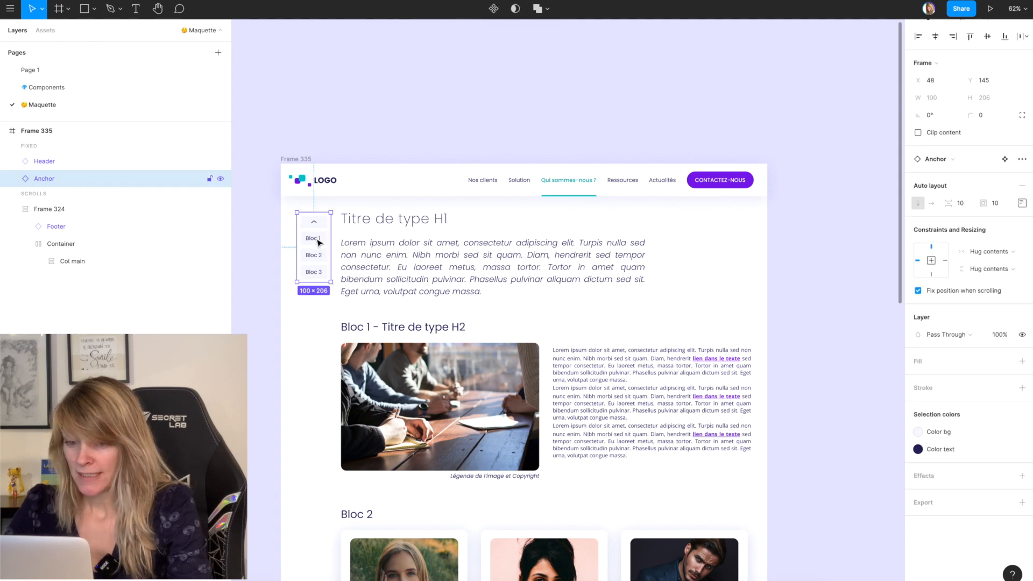
left_click(317, 238)
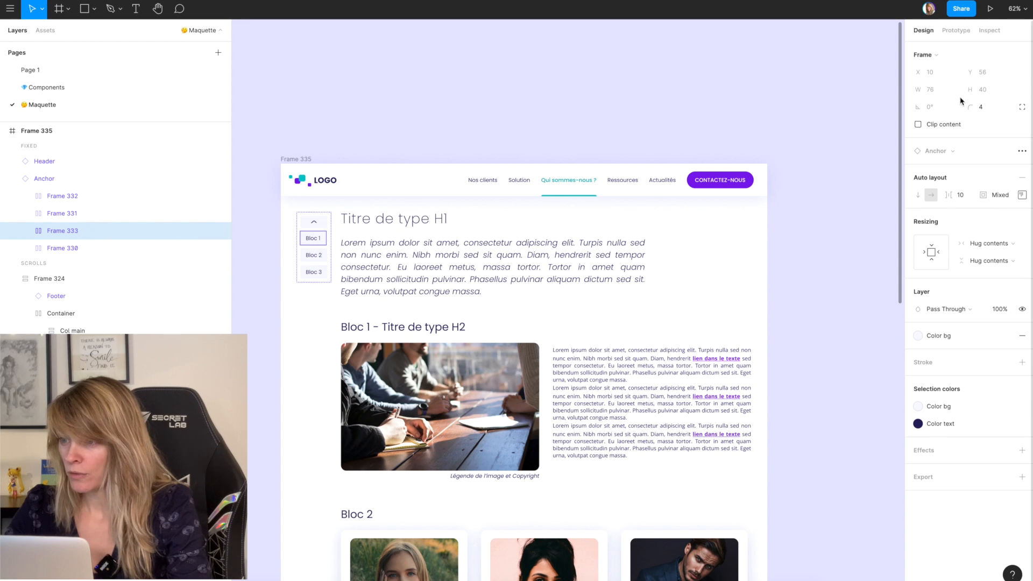
scroll(962, 109, "up", 1)
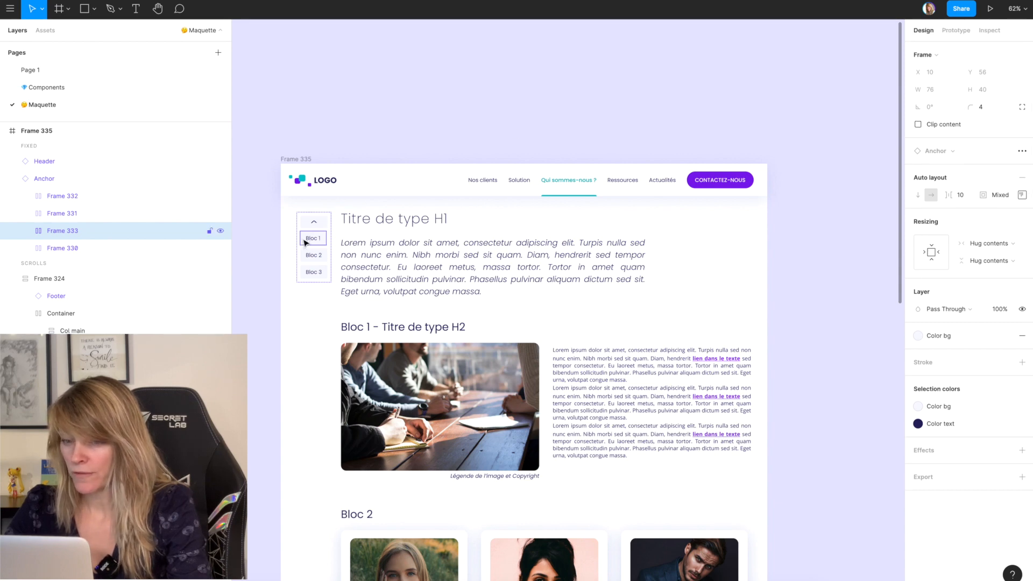
left_click(955, 31)
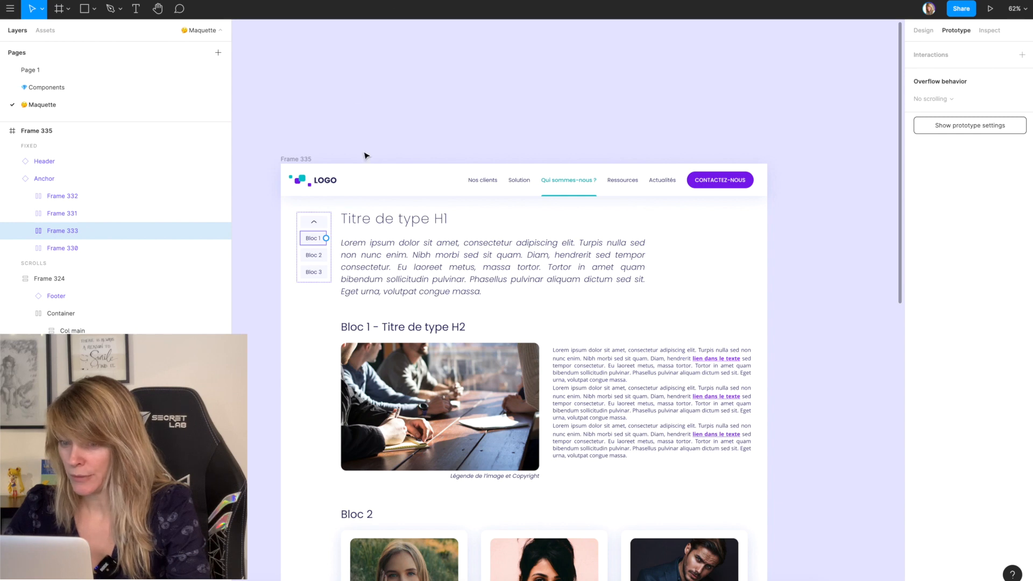
left_click_drag(328, 240, 506, 320)
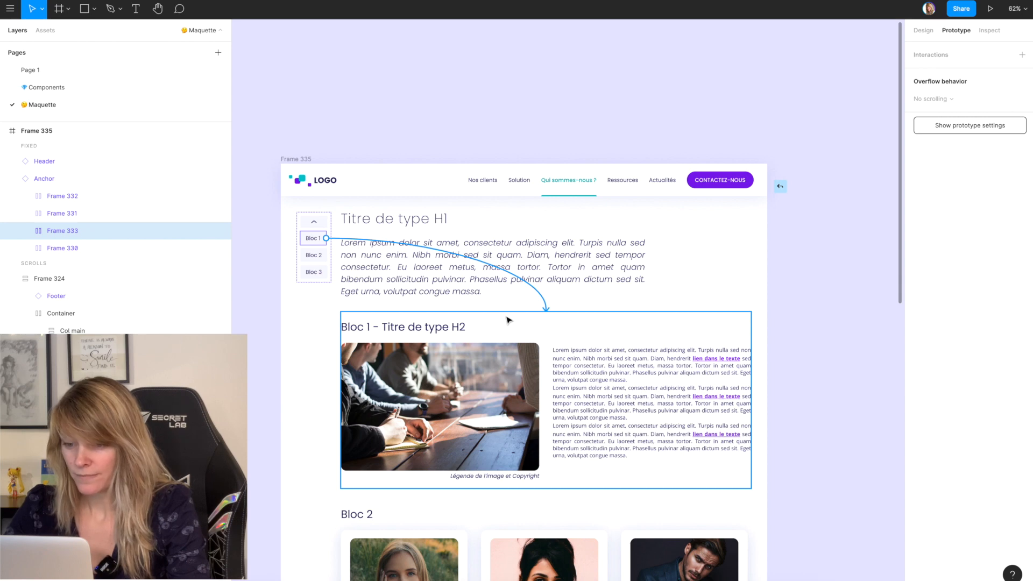
left_click_drag(507, 320, 507, 321)
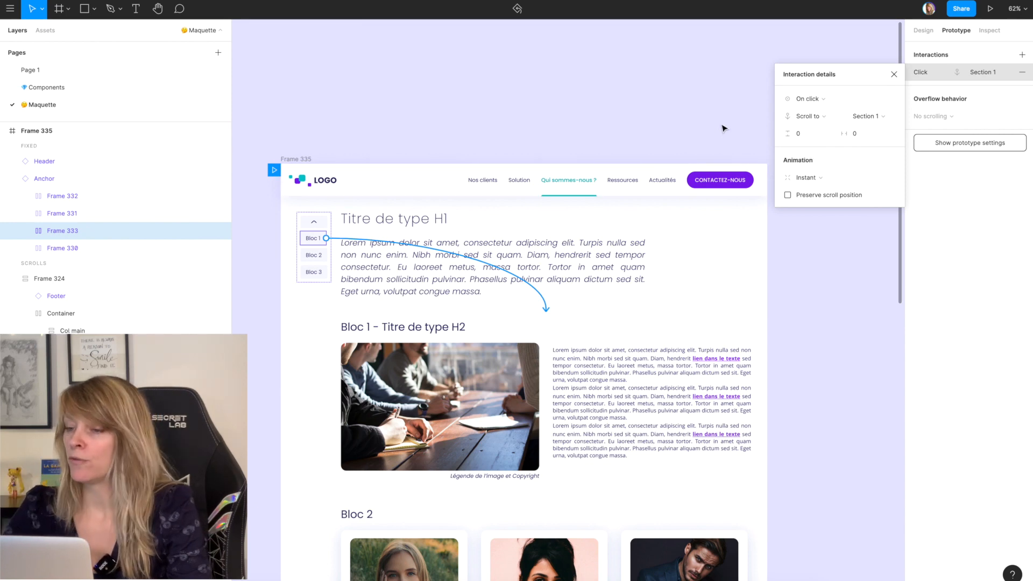
left_click(894, 74)
Step: Present the prototype, test the Bloc 1 anchor link and return to the design file
key("ctrl+alt+Return")
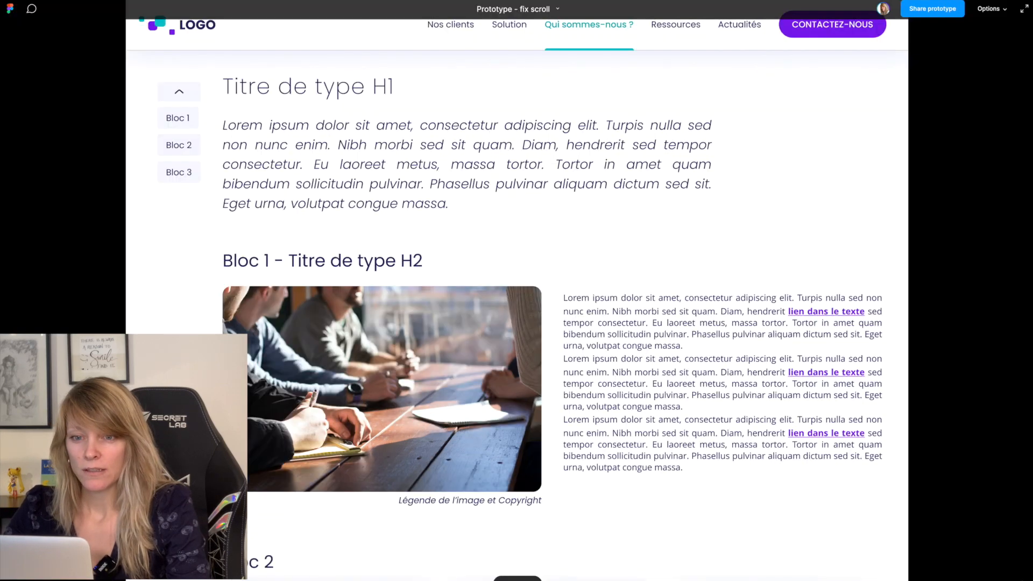
left_click(175, 126)
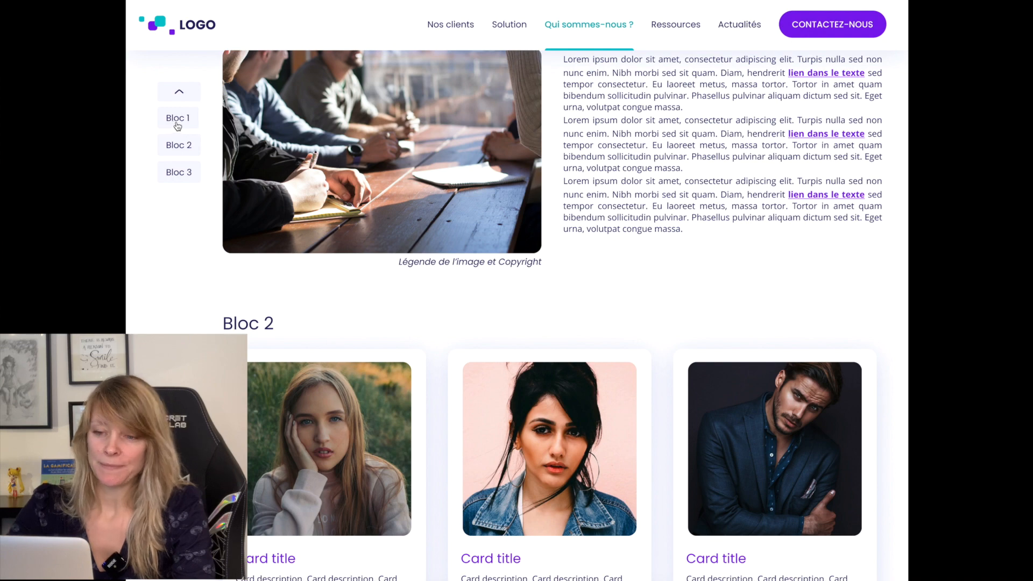
left_click(179, 94)
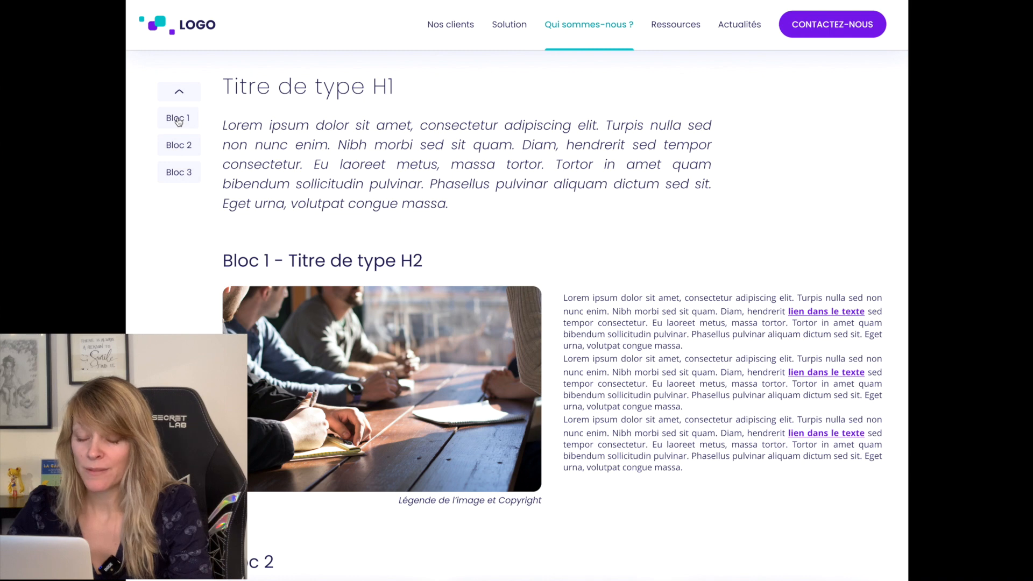
left_click(178, 119)
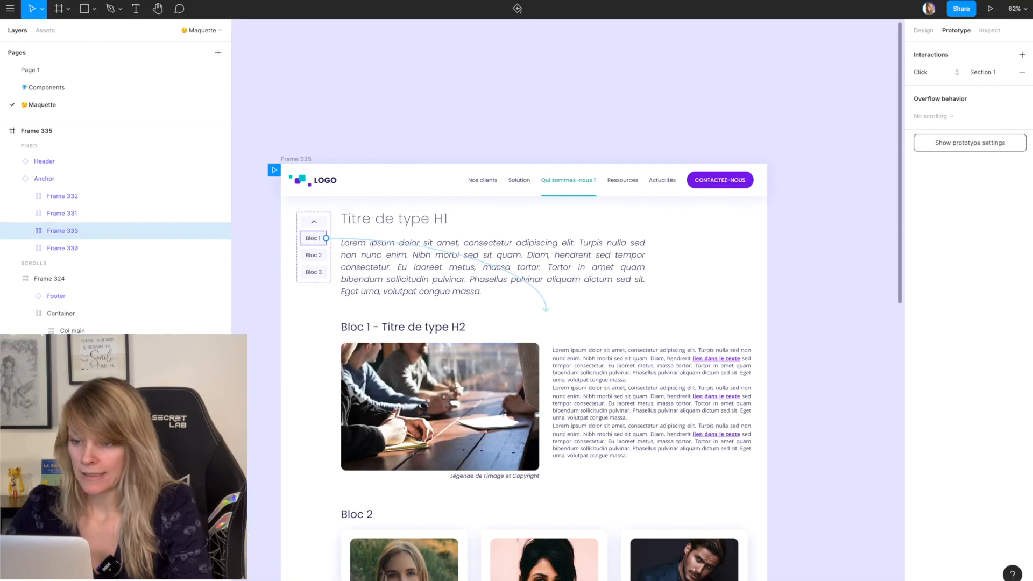
Step: Set the vertical offset of Bloc 1's scroll interaction to -97 to match the Header's height, and test the link in the prototype
left_click(406, 180)
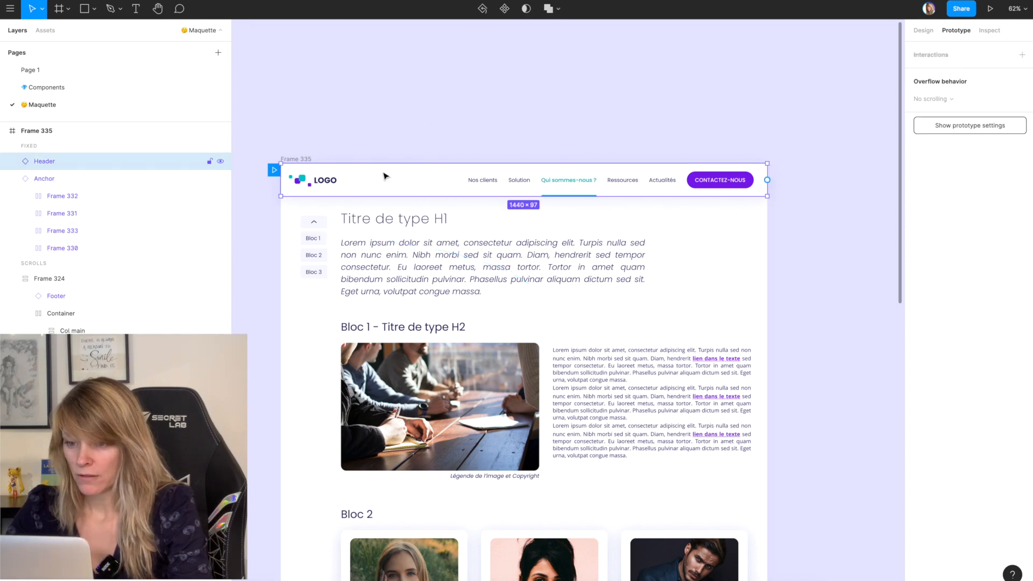
left_click(323, 237)
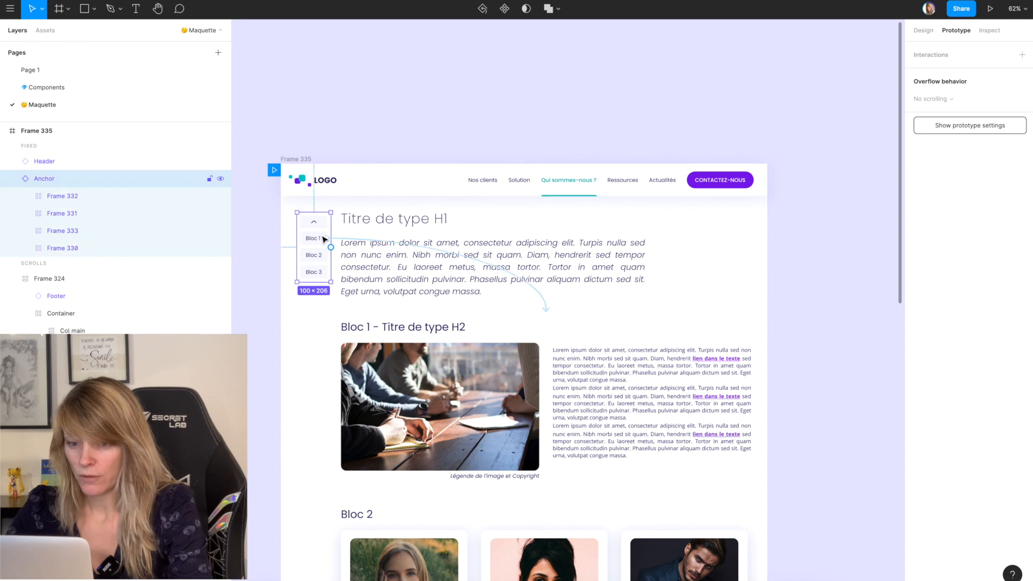
left_click(342, 239)
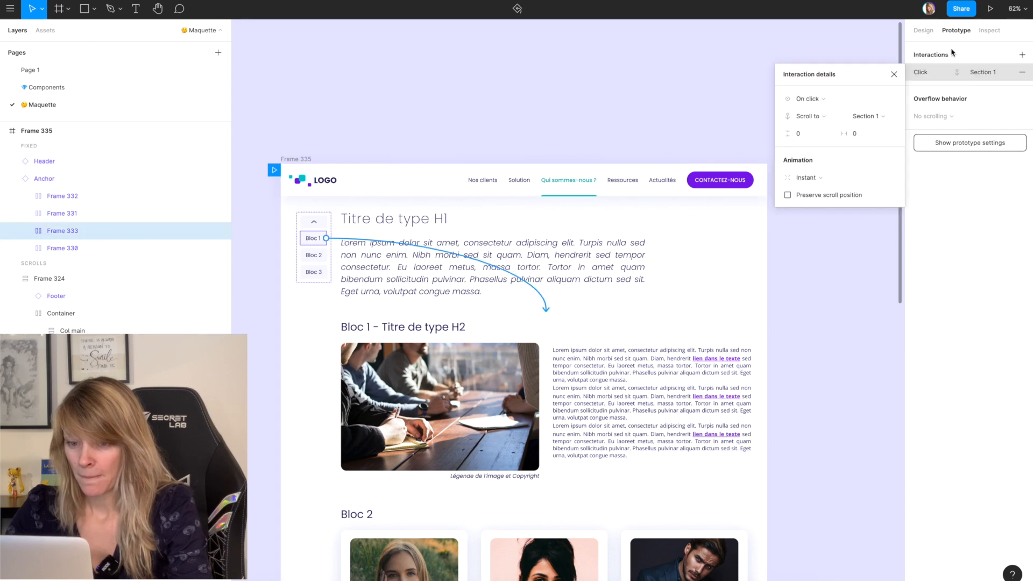
left_click(807, 135)
type("-97")
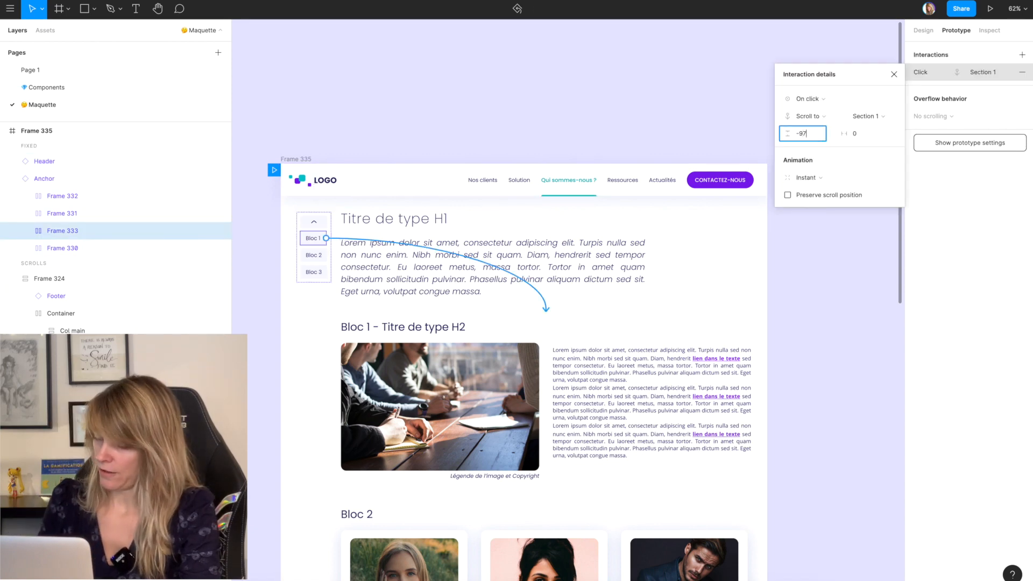
key("Return")
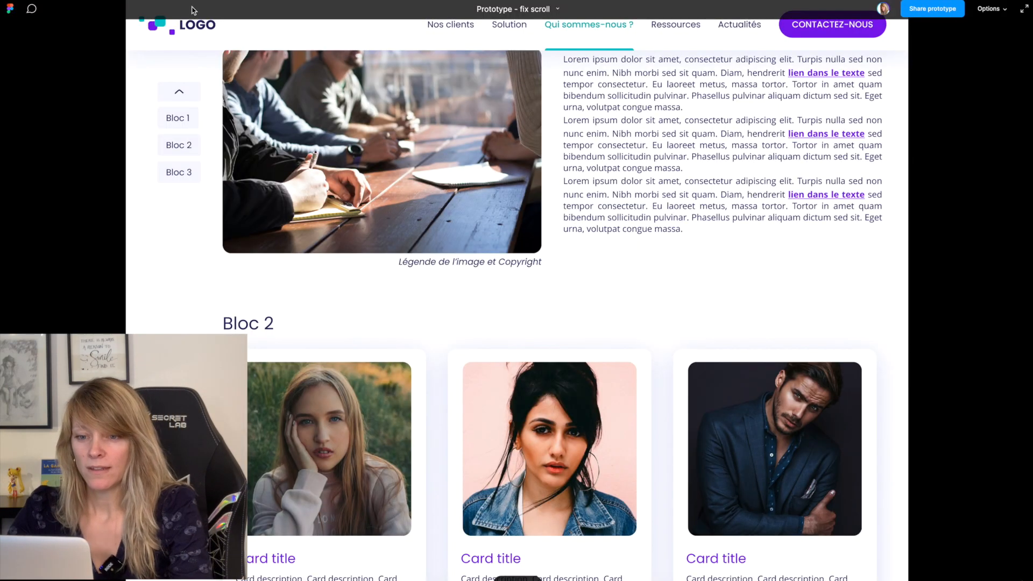
left_click(183, 119)
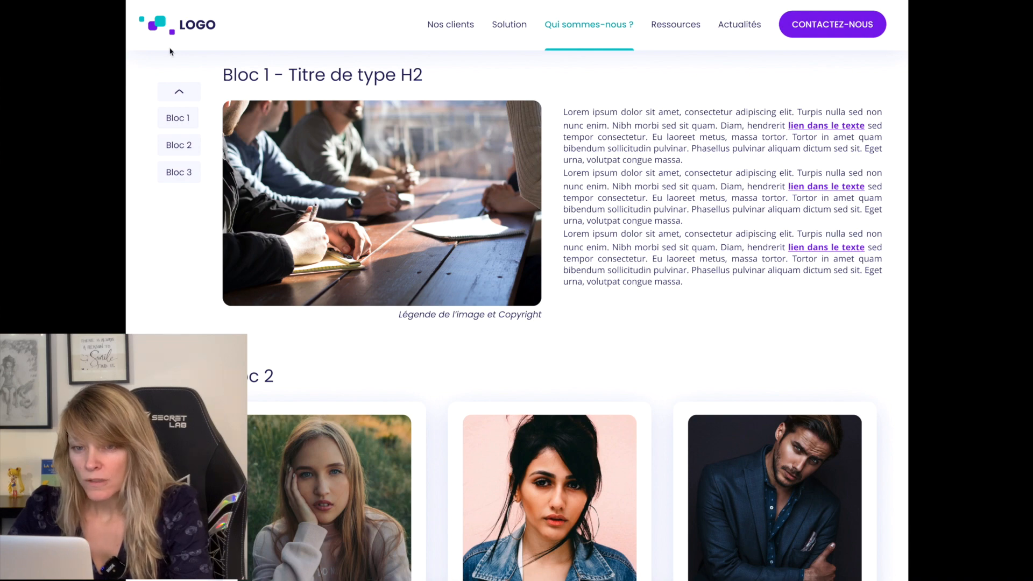
mouse_move(113, 1)
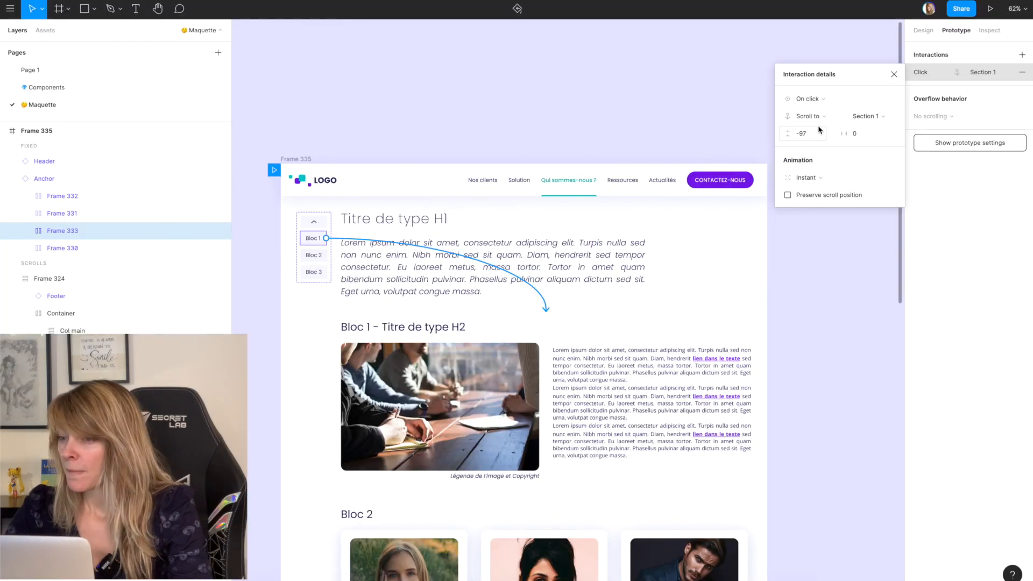
Step: Set the vertical offset of Bloc 1's scroll interaction to -117
left_click(812, 134)
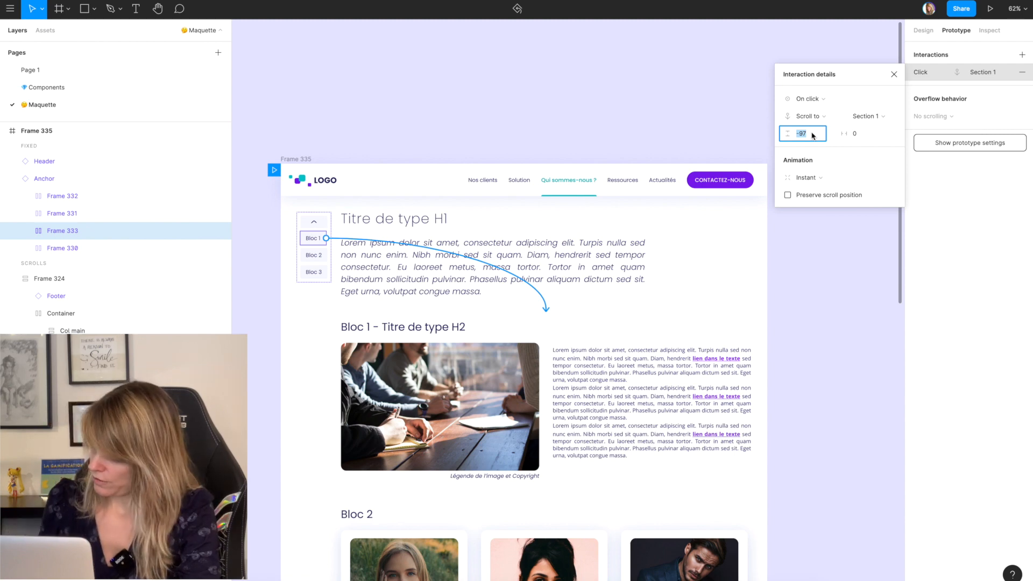
type("-")
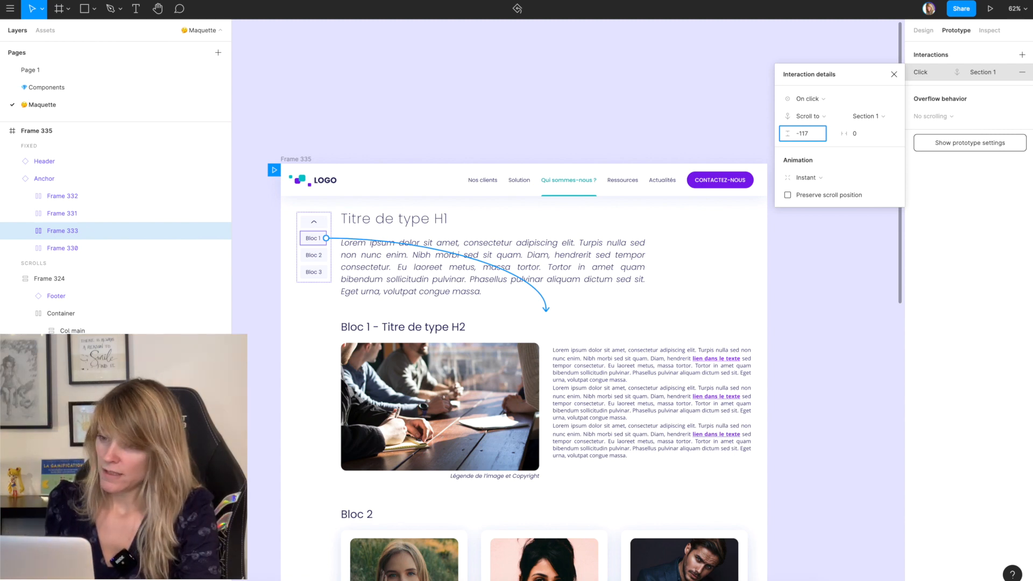
key("Return")
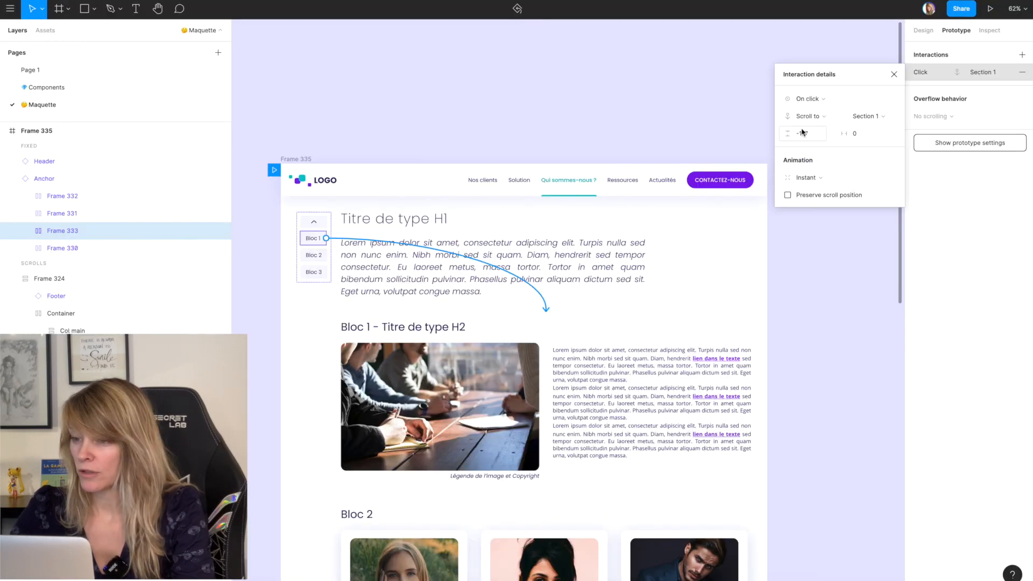
Step: Set the vertical offset of Bloc 1's scroll interaction to -127 and test the Bloc 1 link in the prototype
left_click(808, 138)
type("-")
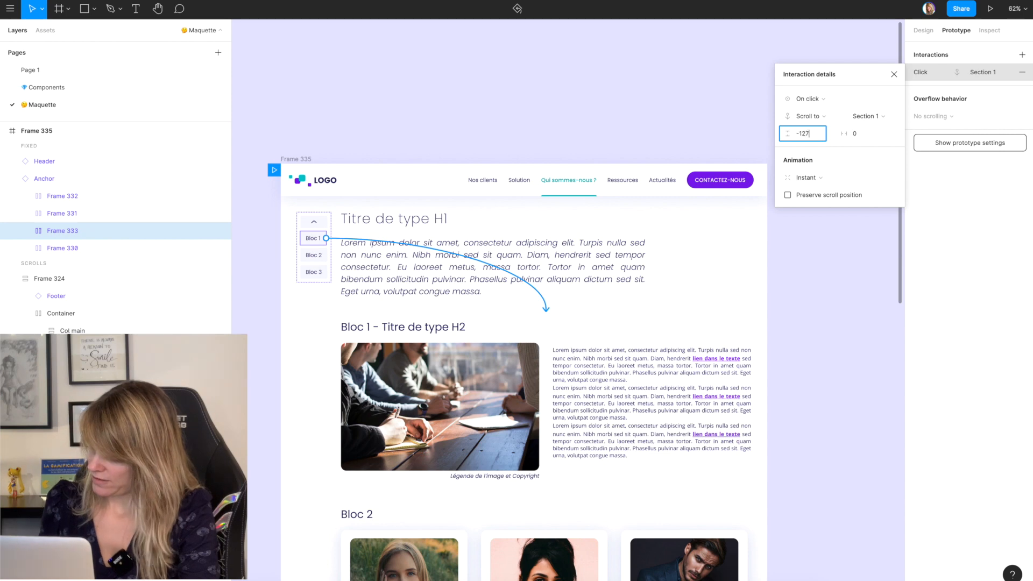
key("Return")
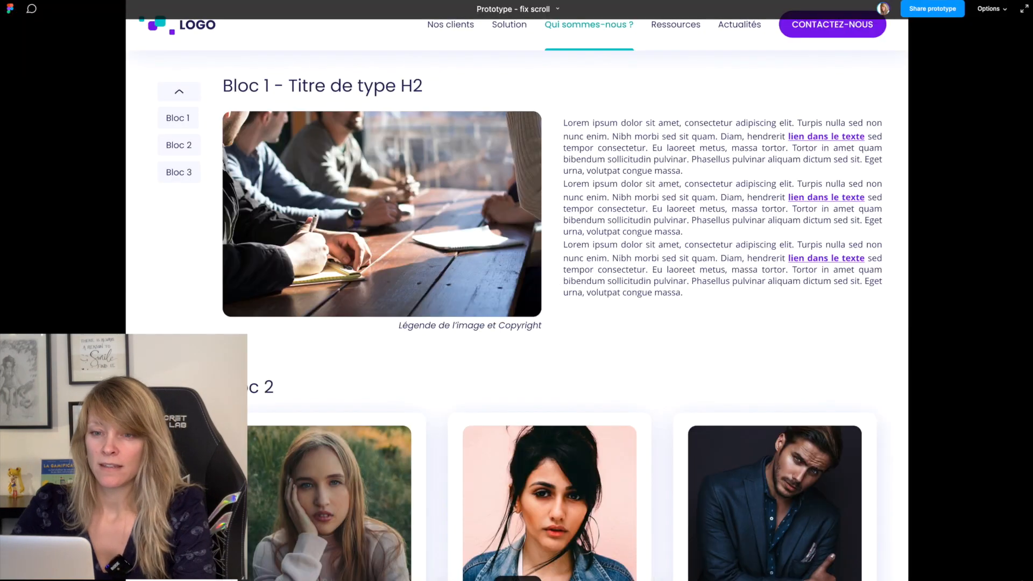
left_click(187, 118)
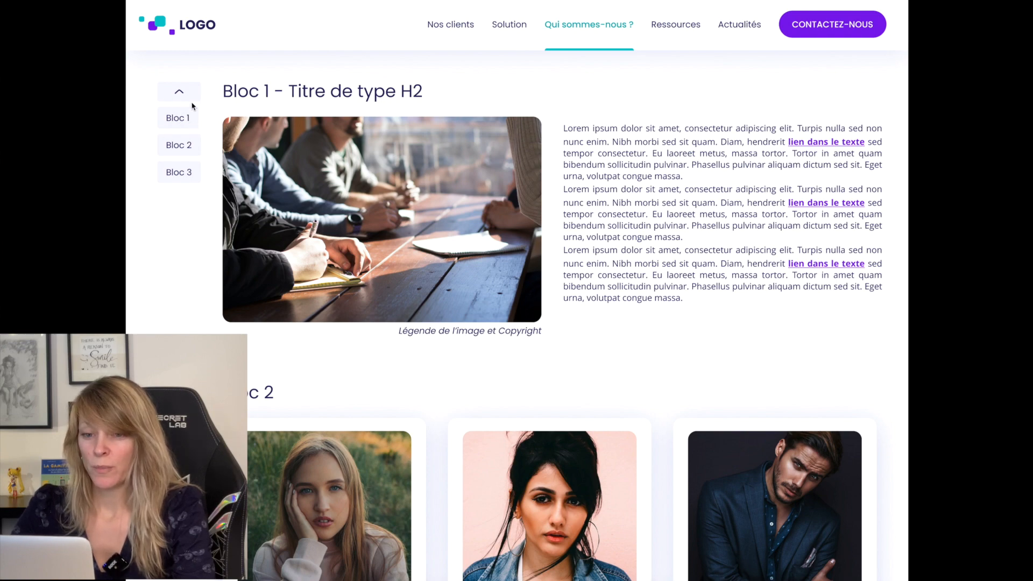
left_click(191, 101)
left_click(176, 125)
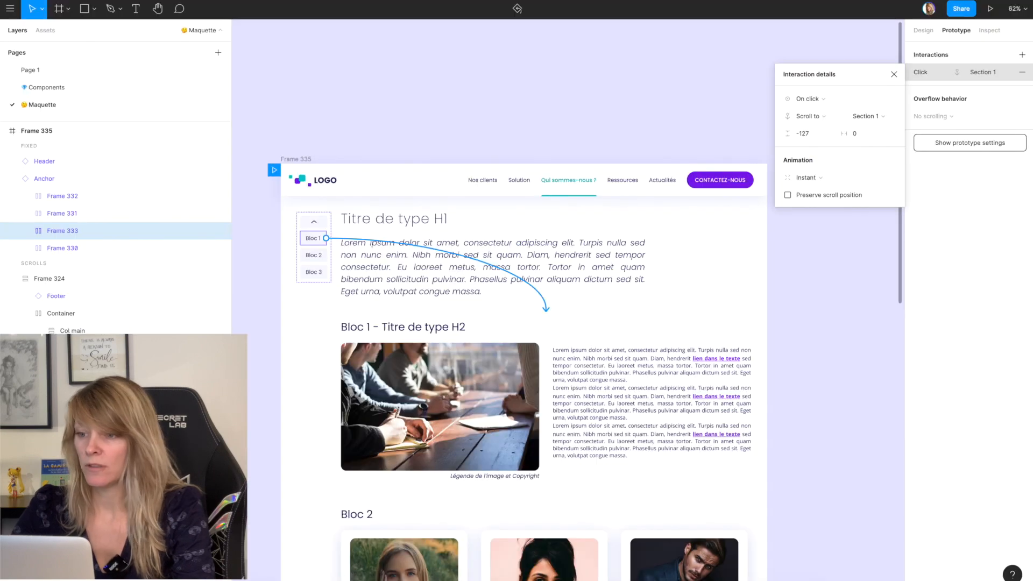
Step: Set the animation of Bloc 1's scroll interaction to Animate with Ease In And Out easing
left_click(800, 180)
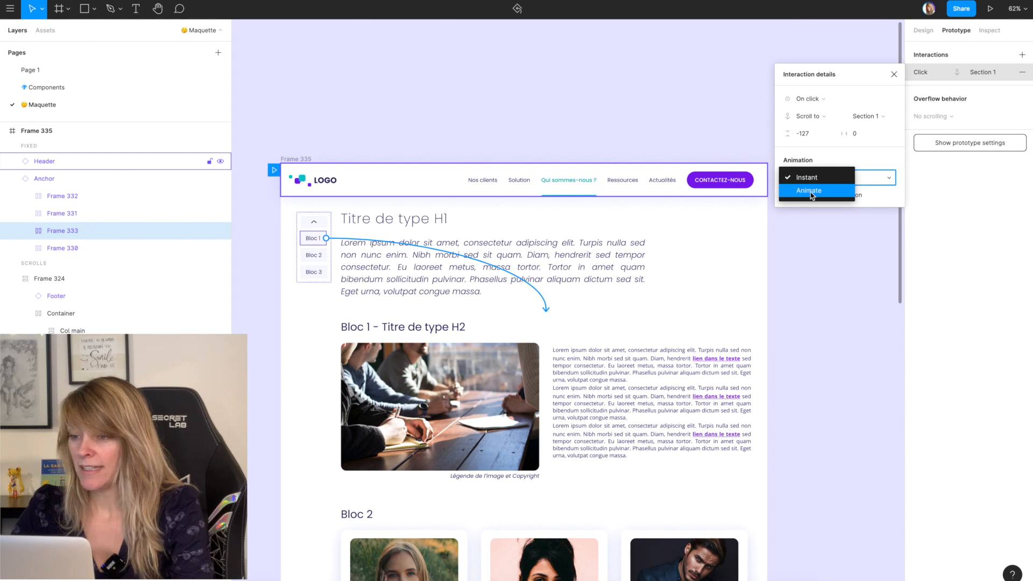
left_click(812, 192)
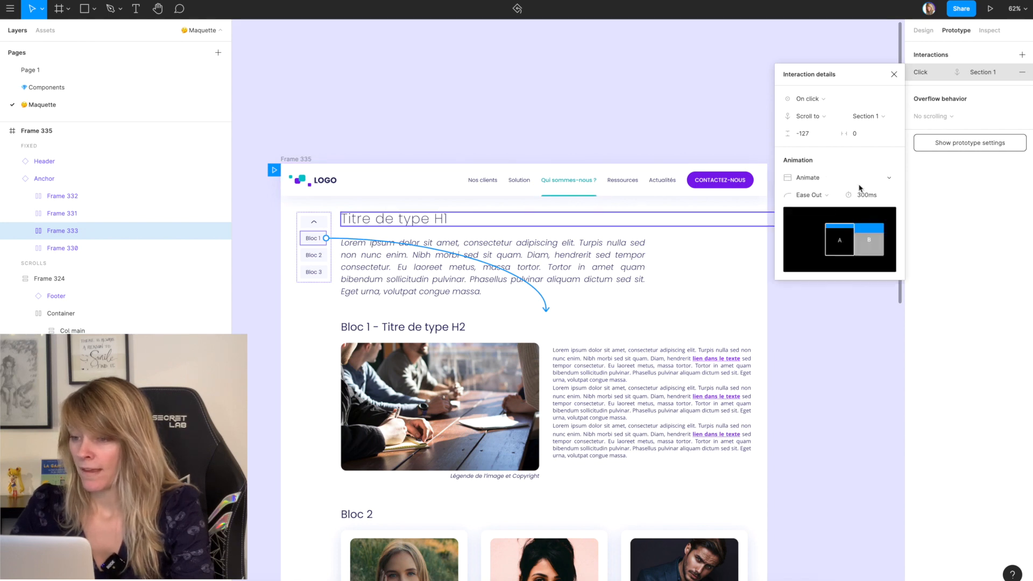
left_click(834, 199)
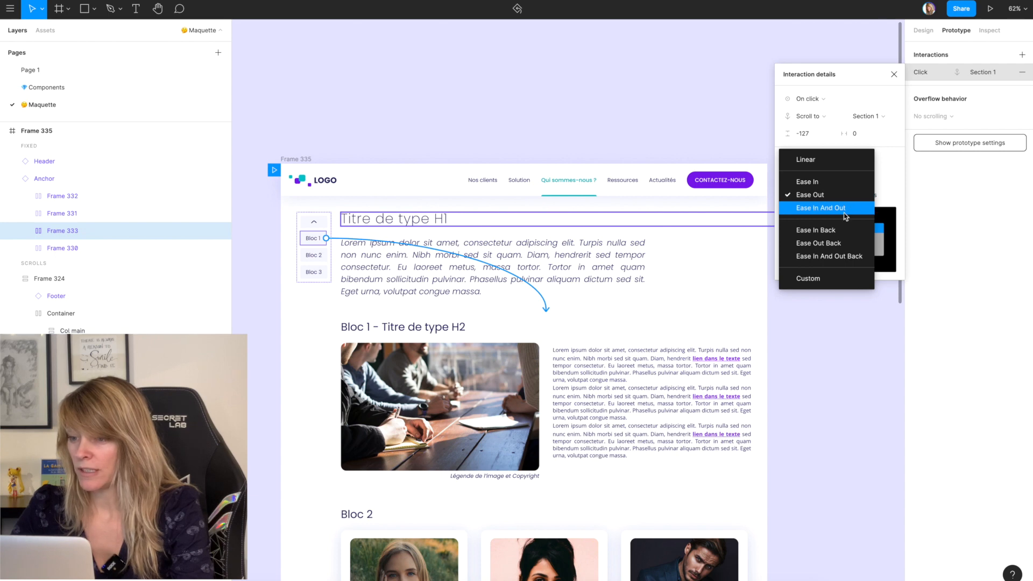
left_click(811, 210)
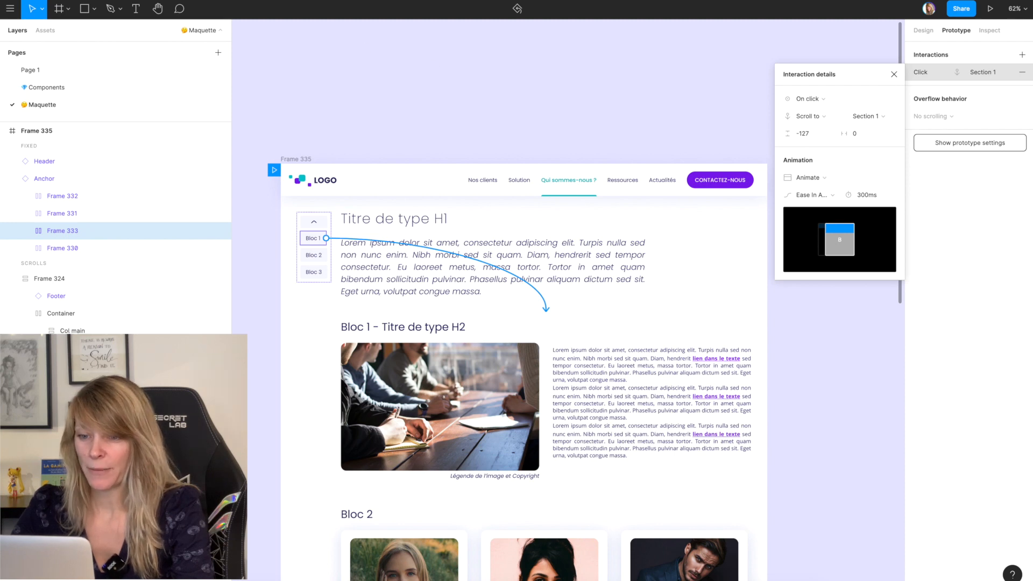
Step: Test the animated Bloc 1 link twice in the prototype from the top of the page, and return to the design file
left_click(178, 1)
scroll(177, 69, "up", 3)
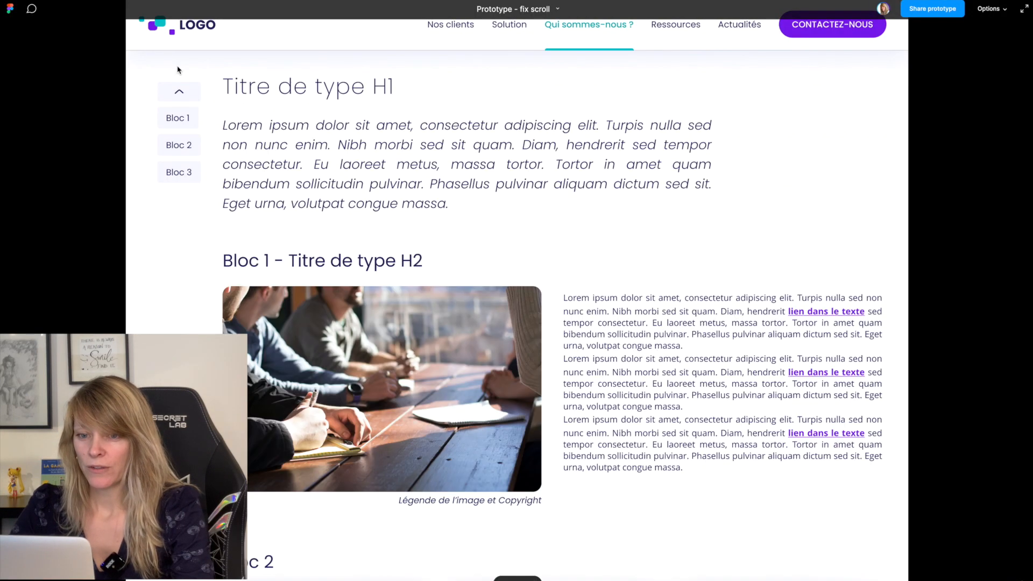
left_click(178, 114)
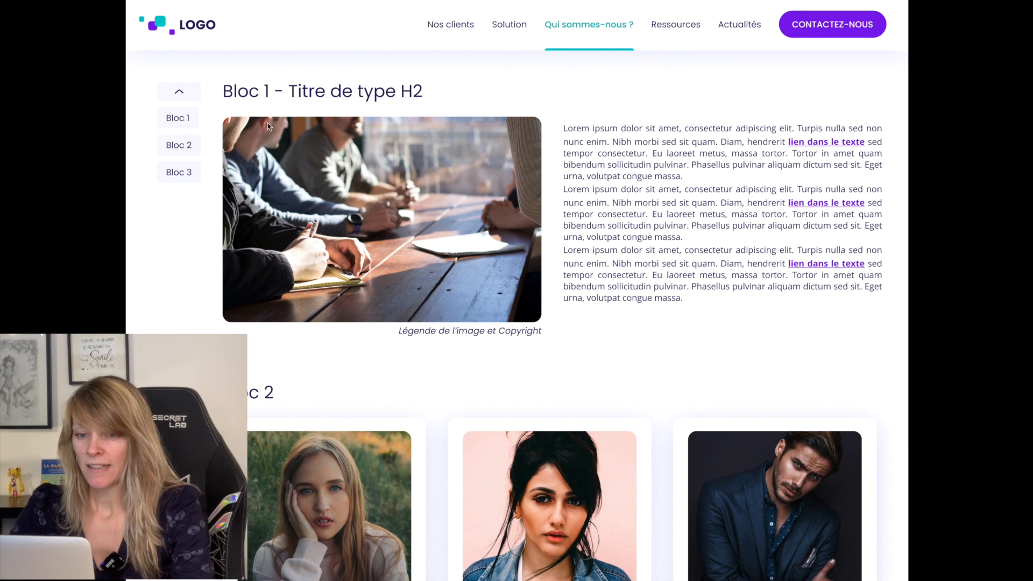
scroll(258, 127, "up", 5)
left_click(177, 115)
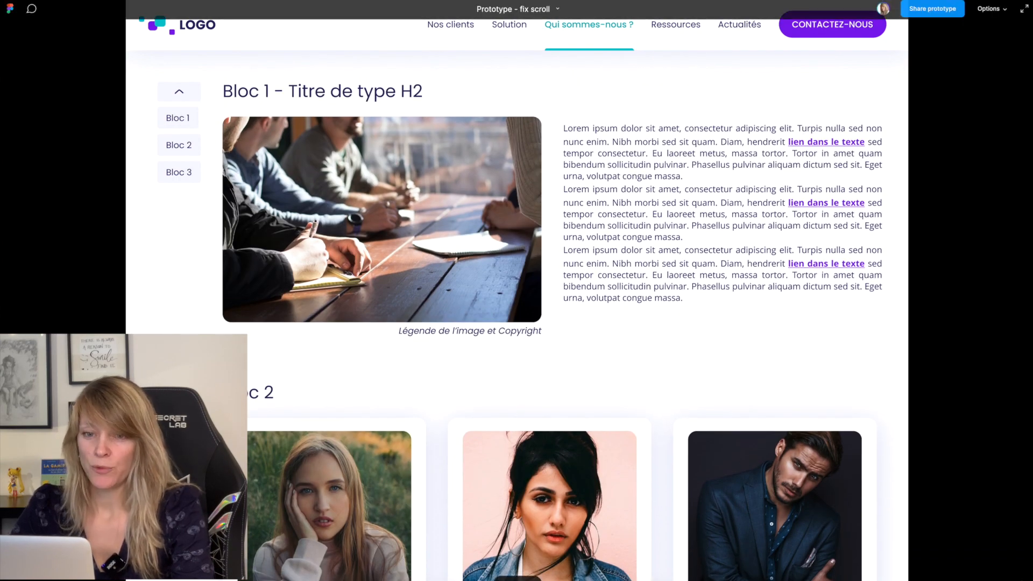
left_click(107, 2)
Step: Link the Bloc 2 and Bloc 3 items of the Anchor menu to Section 2 and Section 3 with on-click Scroll to interactions
left_click(319, 258)
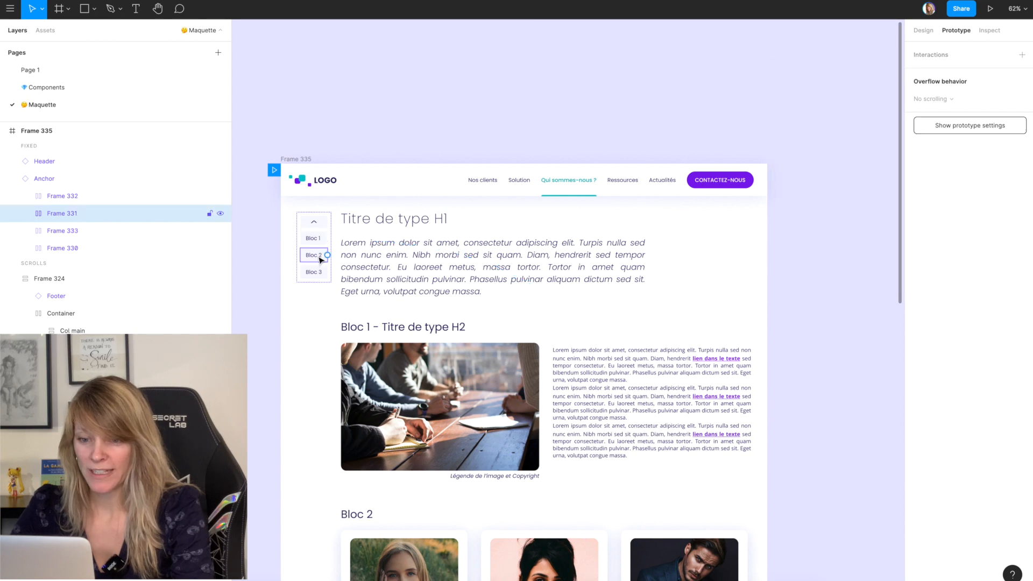
left_click_drag(327, 254, 414, 511)
scroll(366, 312, "down", 5)
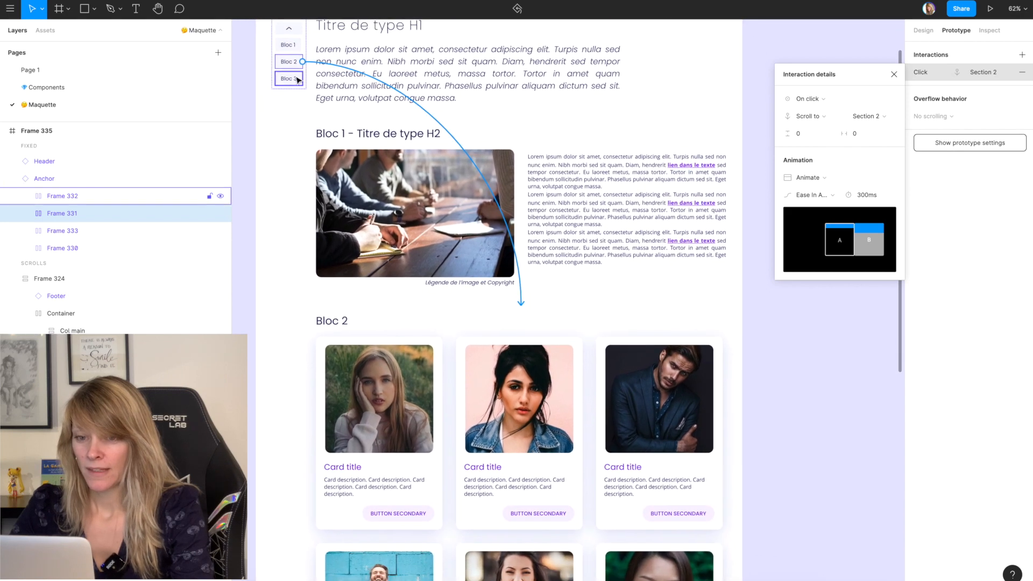
left_click(297, 80)
left_click_drag(303, 79, 415, 430)
Step: Set the vertical offset of Bloc 3's scroll interaction to -127 and check Bloc 1's interaction settings
scroll(414, 430, "up", 10)
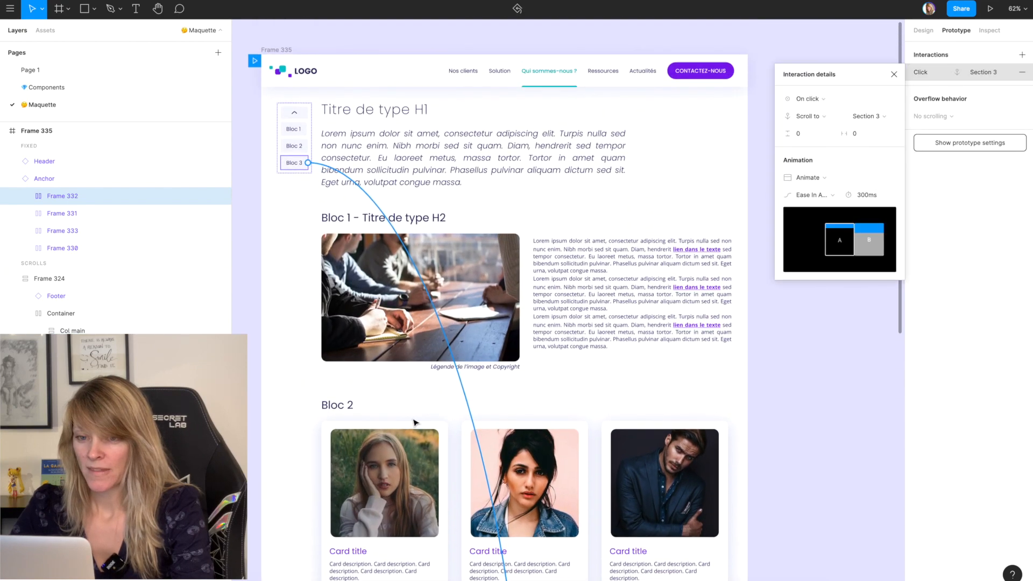
left_click(810, 135)
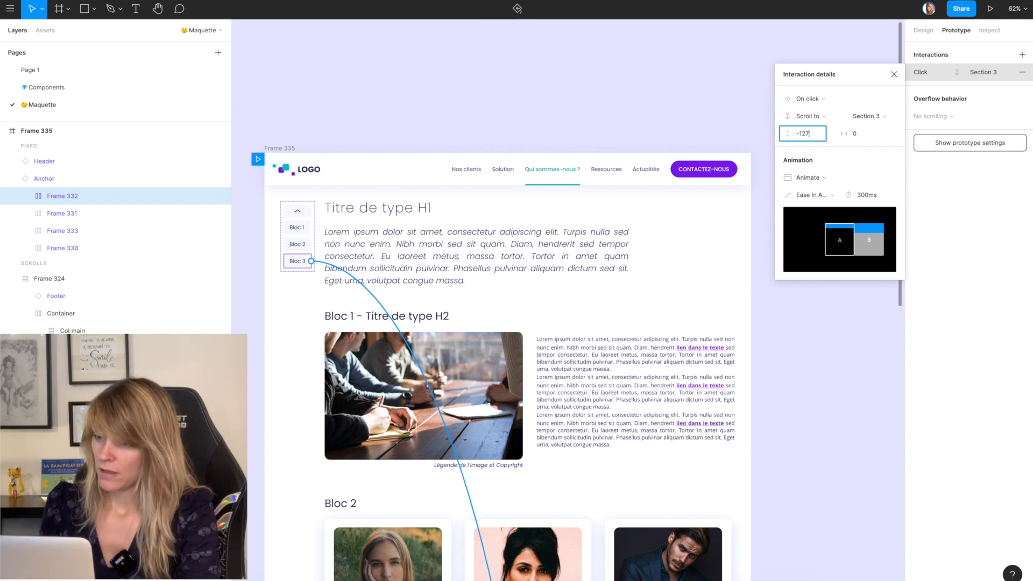
left_click(296, 228)
left_click(323, 228)
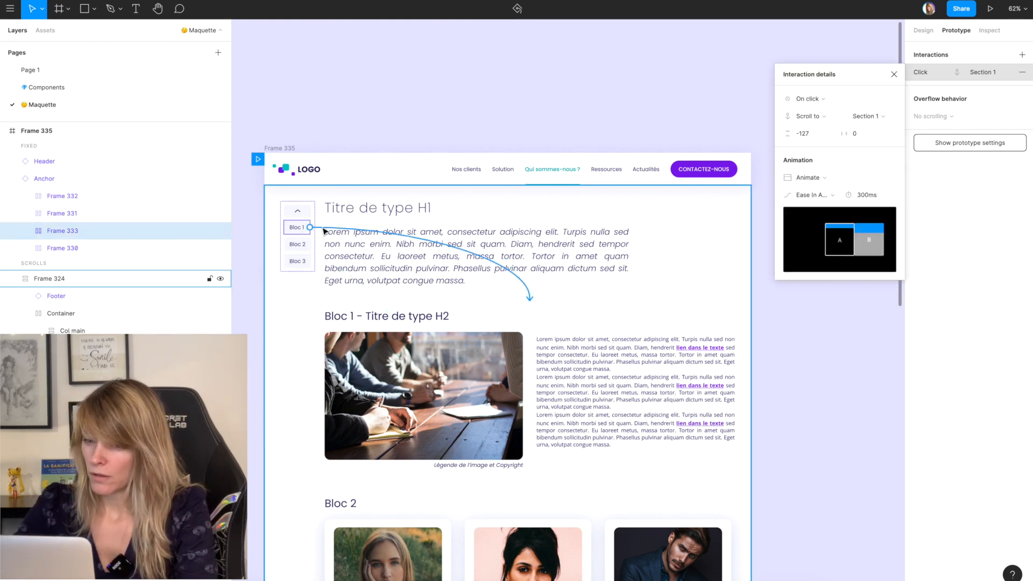
Step: Set the vertical offset of Bloc 2's scroll interaction to -127 and check Bloc 3's interaction settings
left_click(296, 244)
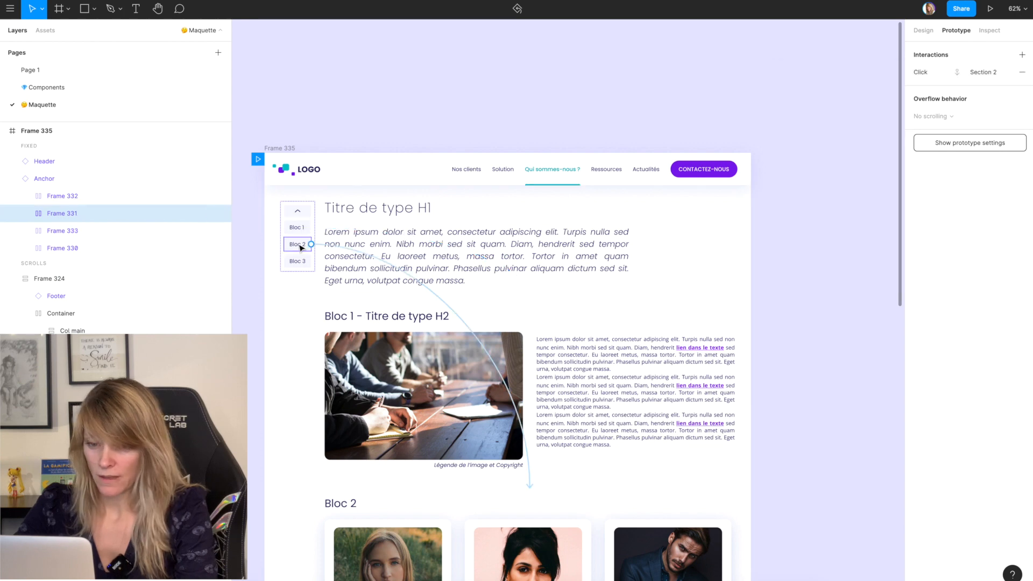
left_click(329, 246)
left_click(813, 135)
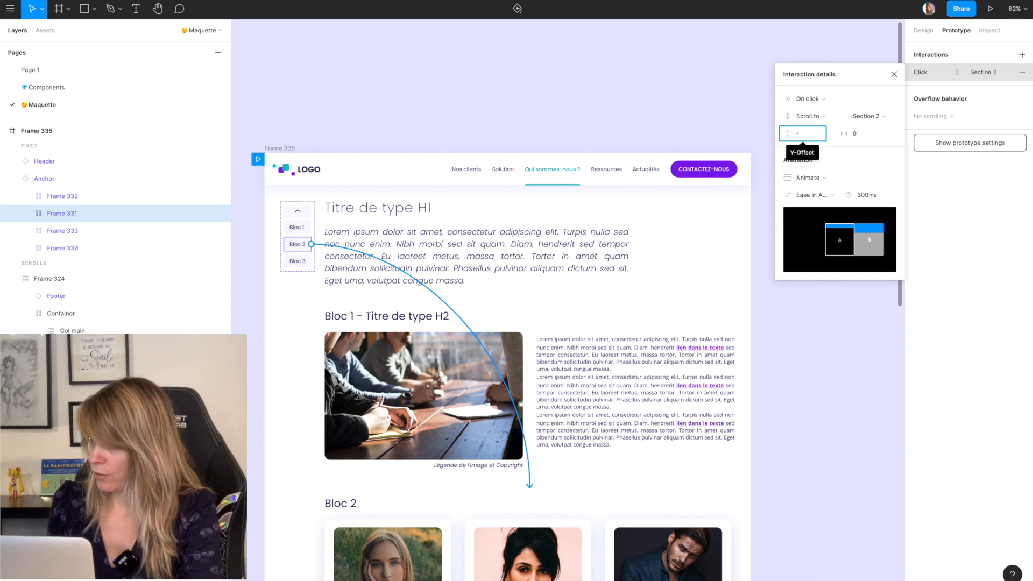
type("-127")
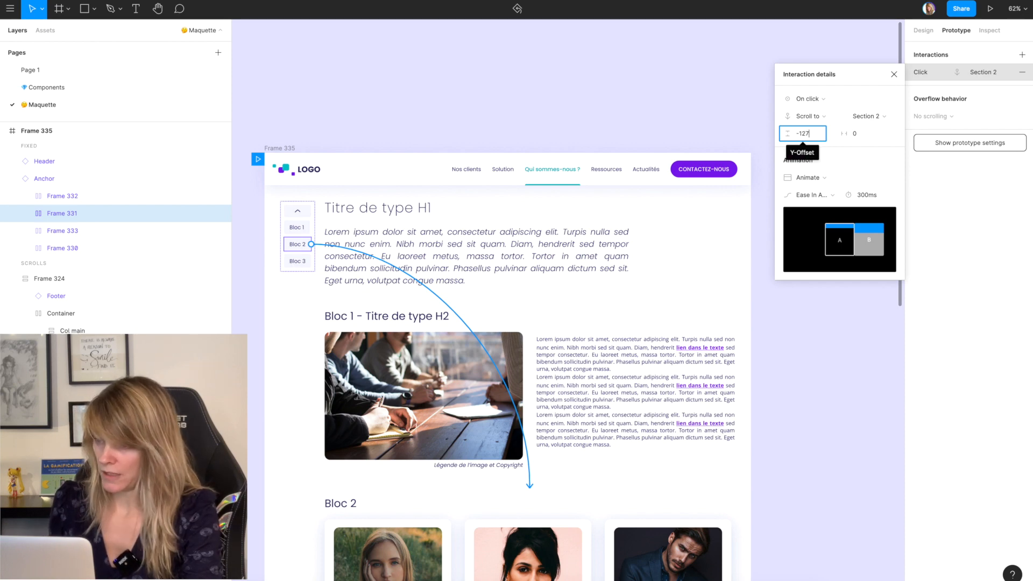
key("Return")
left_click(294, 269)
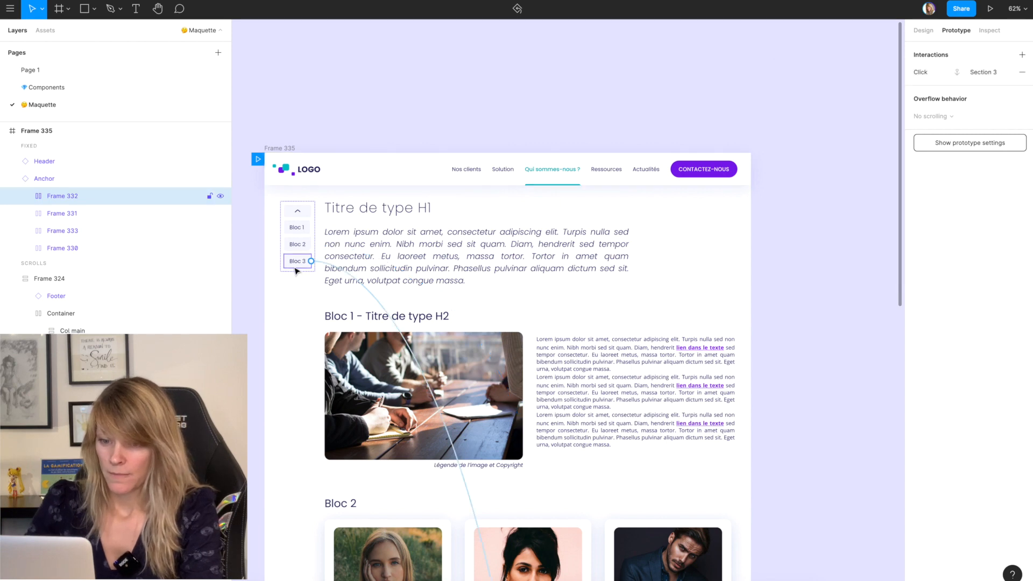
left_click(337, 269)
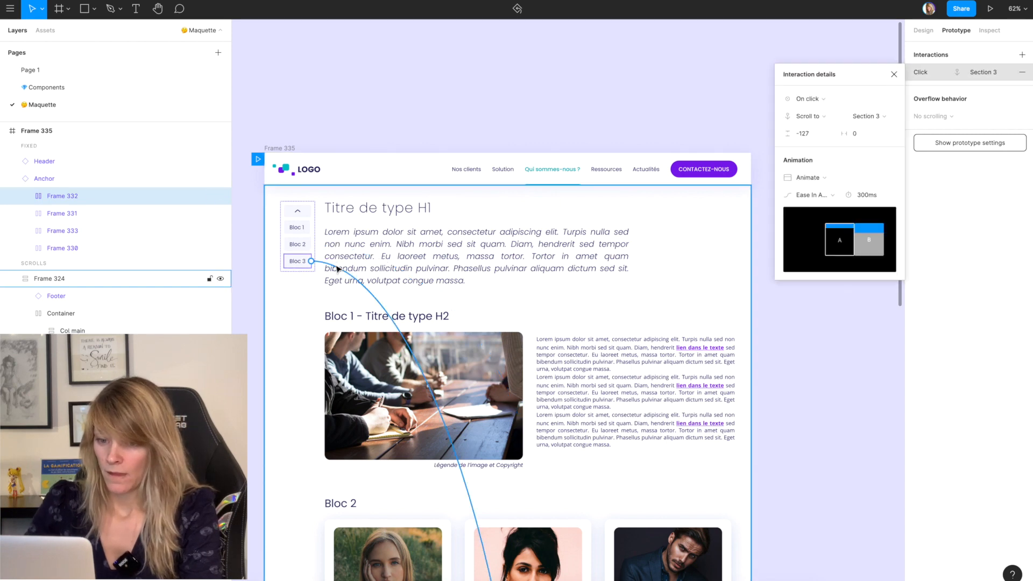
Step: Link the up-arrow item of the Anchor menu to Frame 323 with an on-click Scroll to interaction
left_click(299, 212)
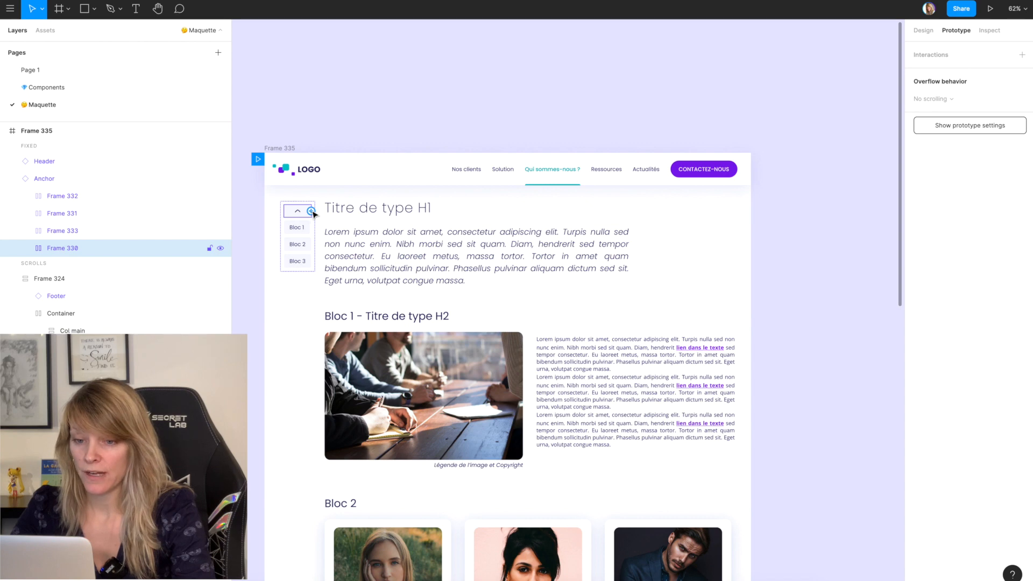
left_click_drag(311, 211, 380, 187)
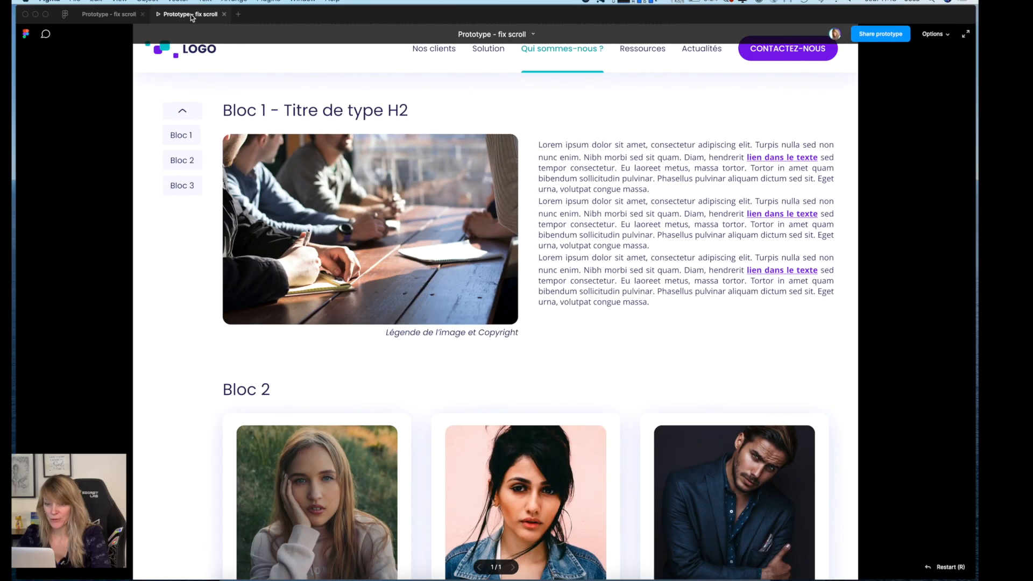
Step: Test the Bloc 1, Bloc 2, Bloc 3 and up-arrow anchor links in the prototype, and return to the design file
scroll(229, 277, "up", 5)
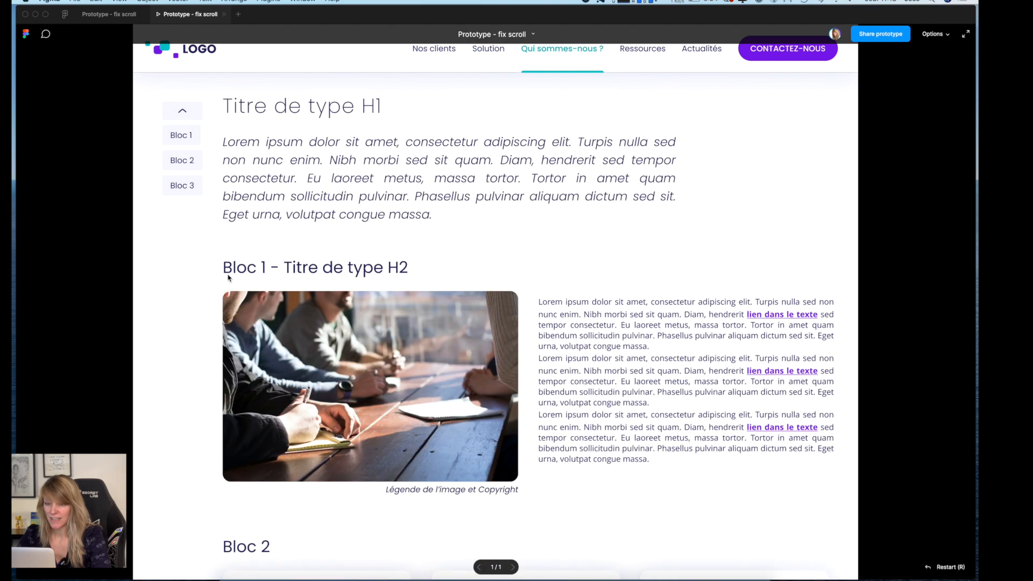
left_click(180, 136)
left_click(179, 183)
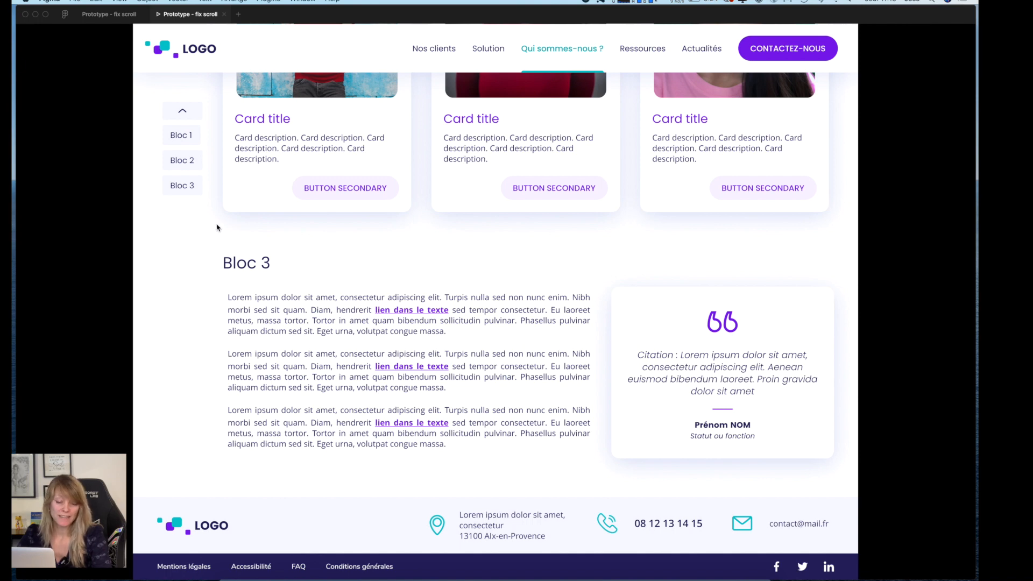
left_click(185, 166)
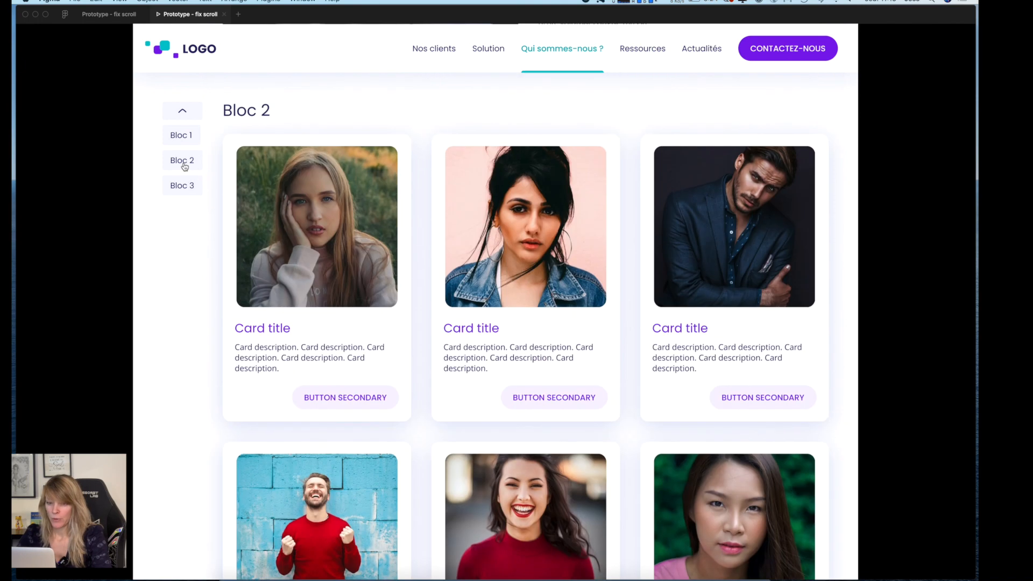
left_click(185, 138)
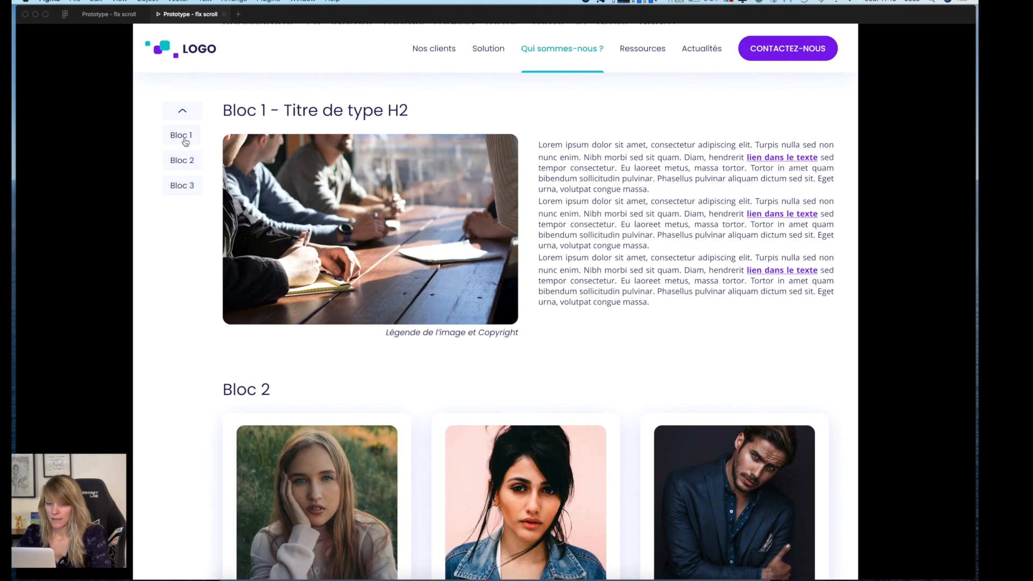
left_click(186, 163)
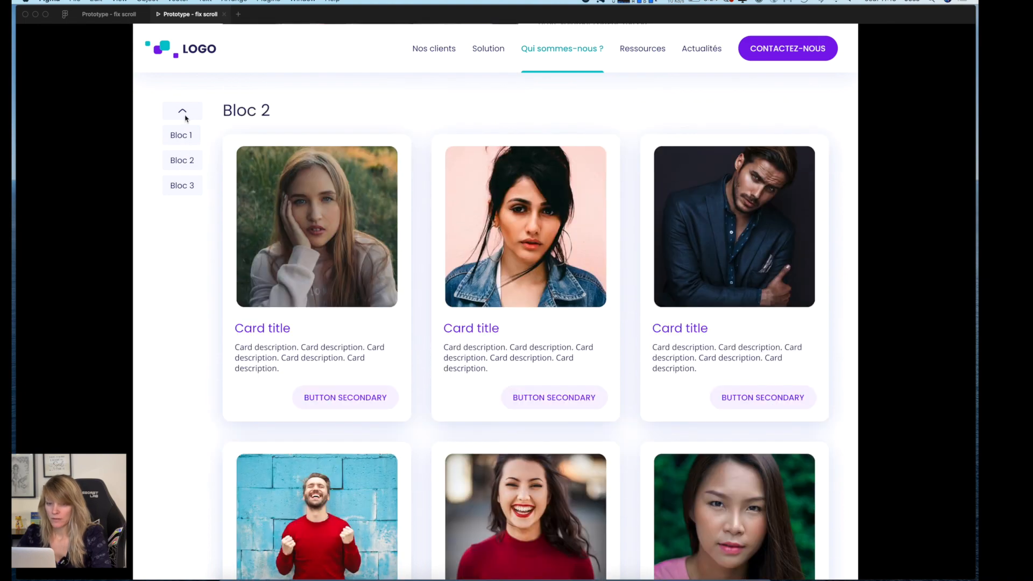
left_click(185, 118)
left_click(124, 15)
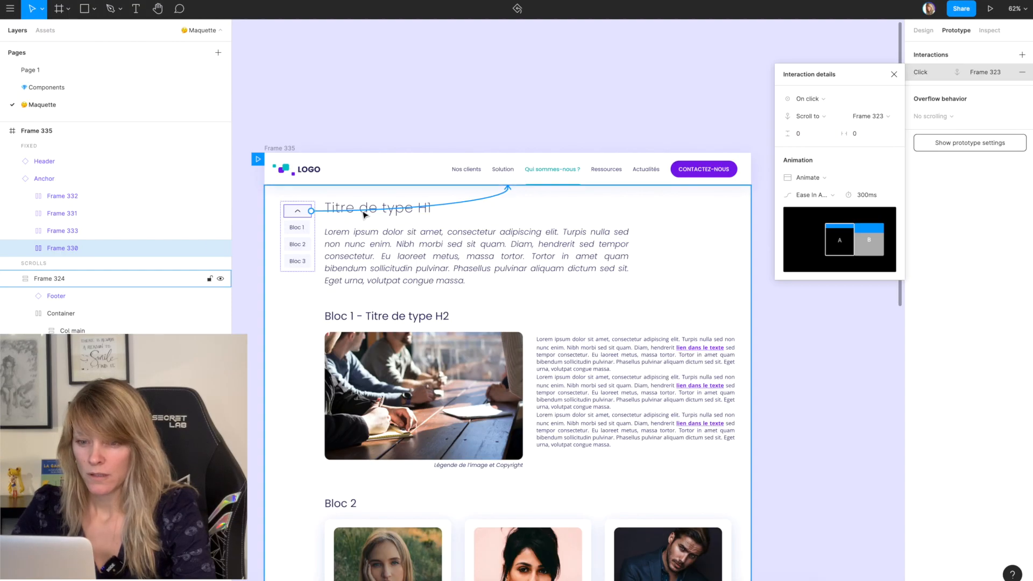
Step: Change the destination of the up-arrow item's scroll interaction to the Header
left_click_drag(507, 187, 552, 185)
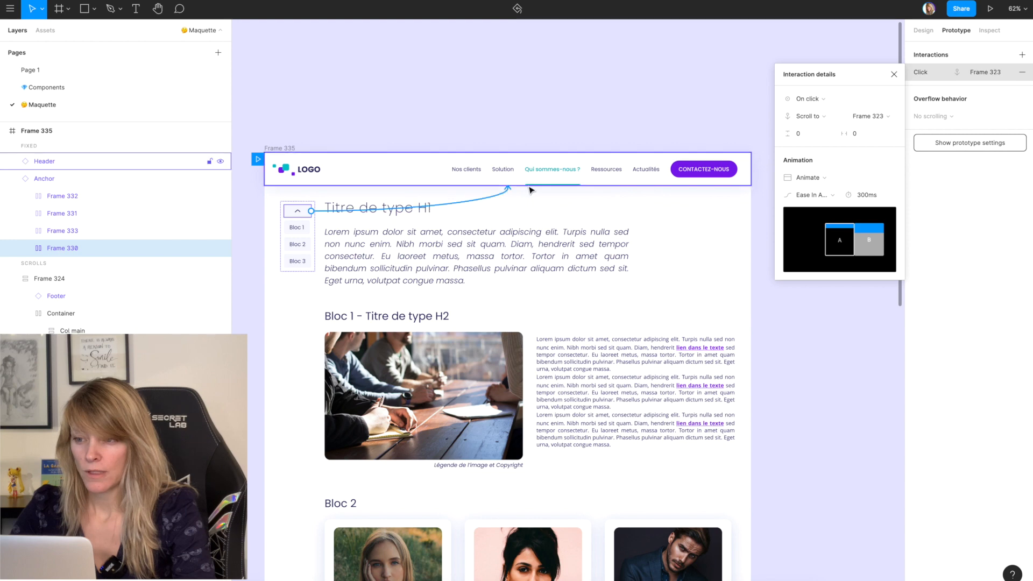
key("ctrl+z")
left_click(867, 116)
left_click(876, 103)
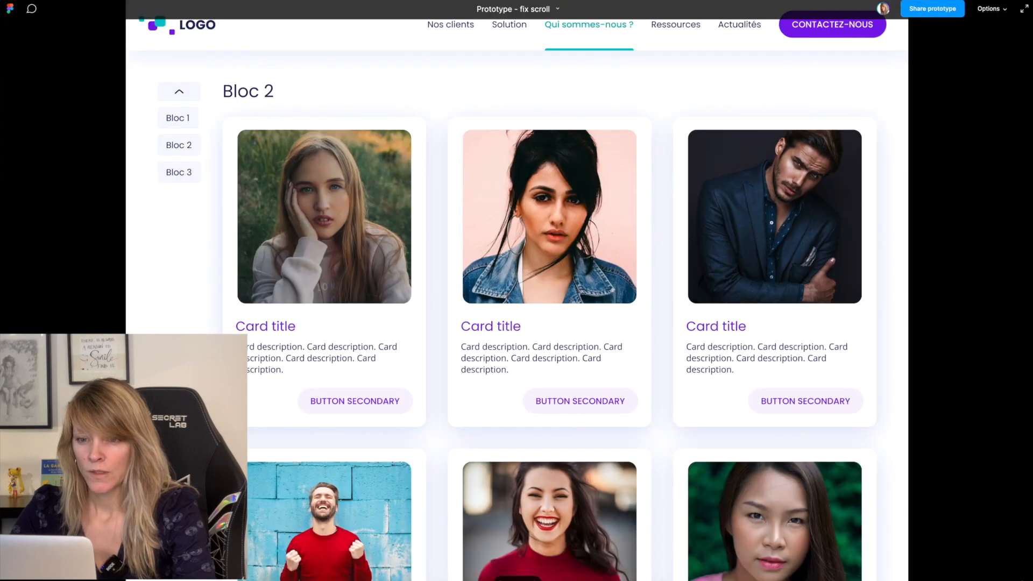
Step: Switch to the prototype and test scrolling to Bloc 3 and back up with the up-arrow link
left_click(162, 168)
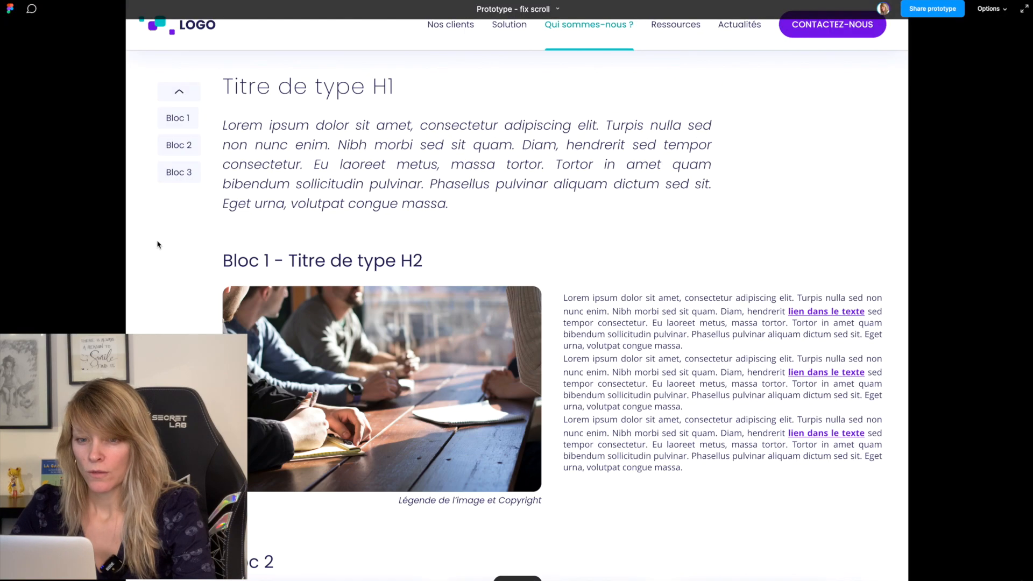
left_click(158, 245)
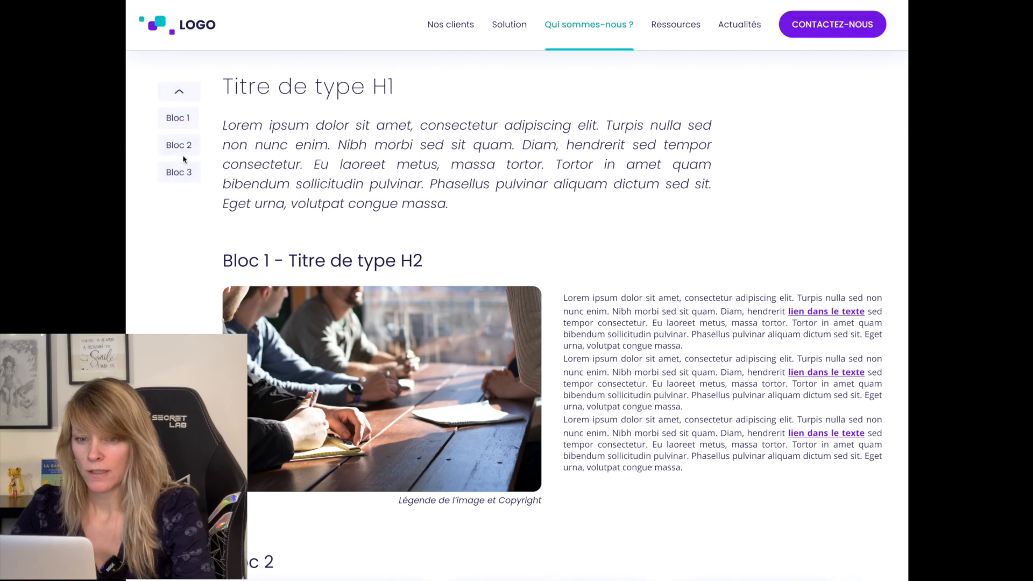
left_click(181, 173)
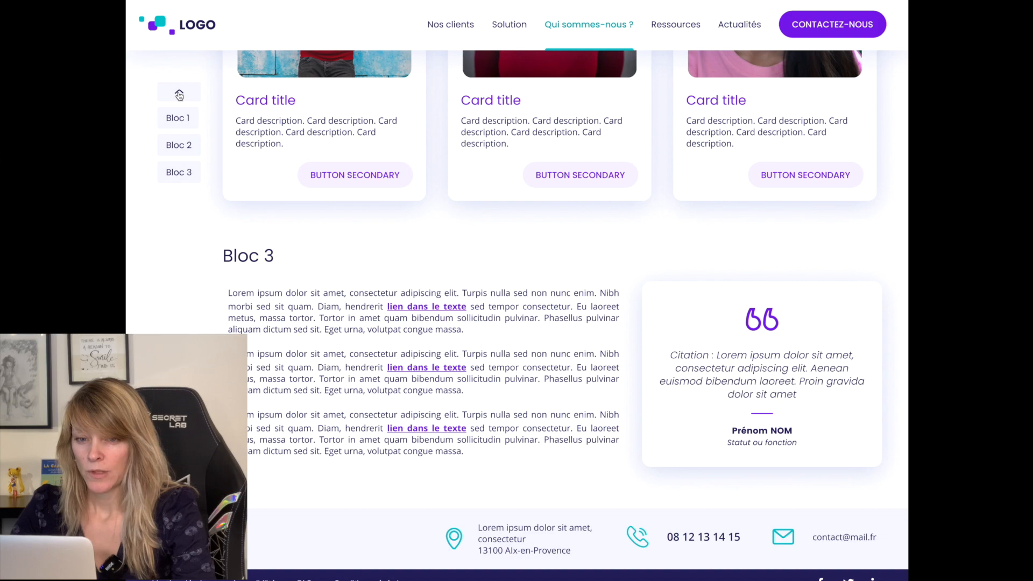
left_click(179, 95)
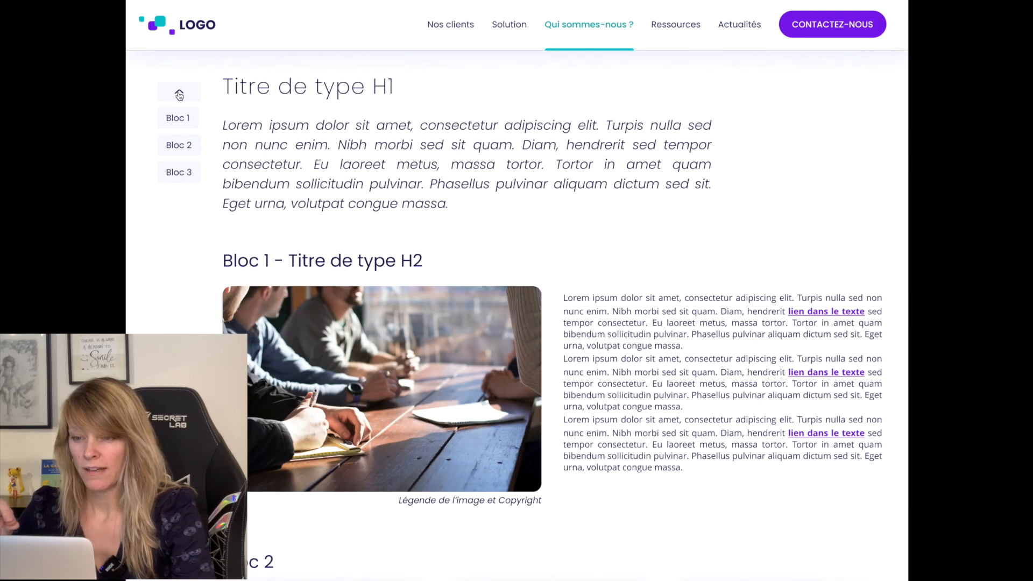